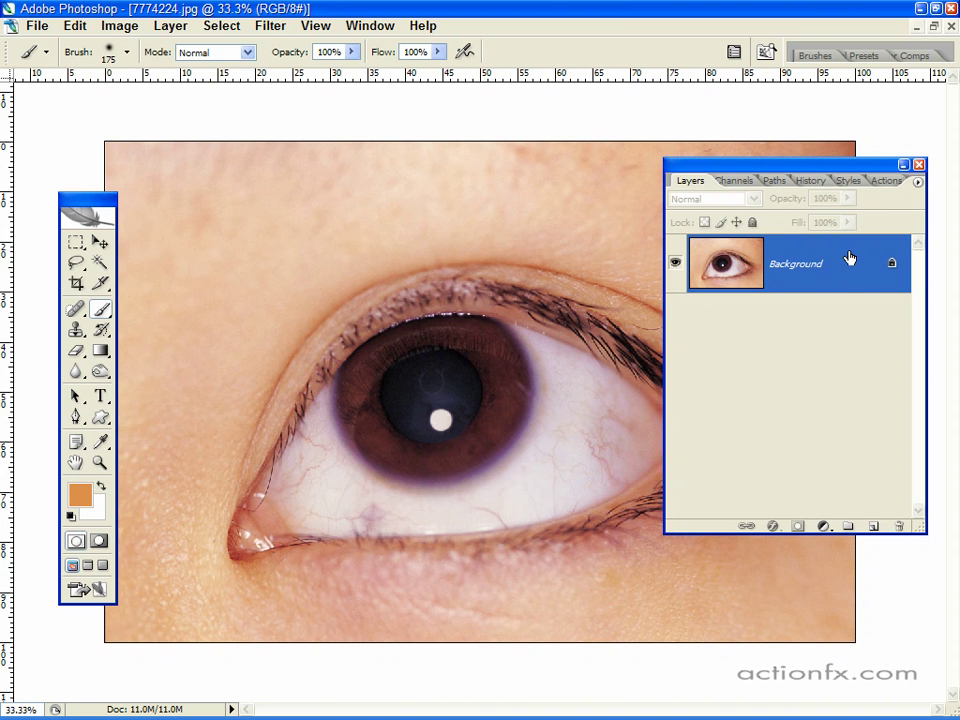
Duplicate the Background layer and darken the iris's outer rim on the copy with the Burn tool at brush size 125.
drag(847, 265, 870, 521)
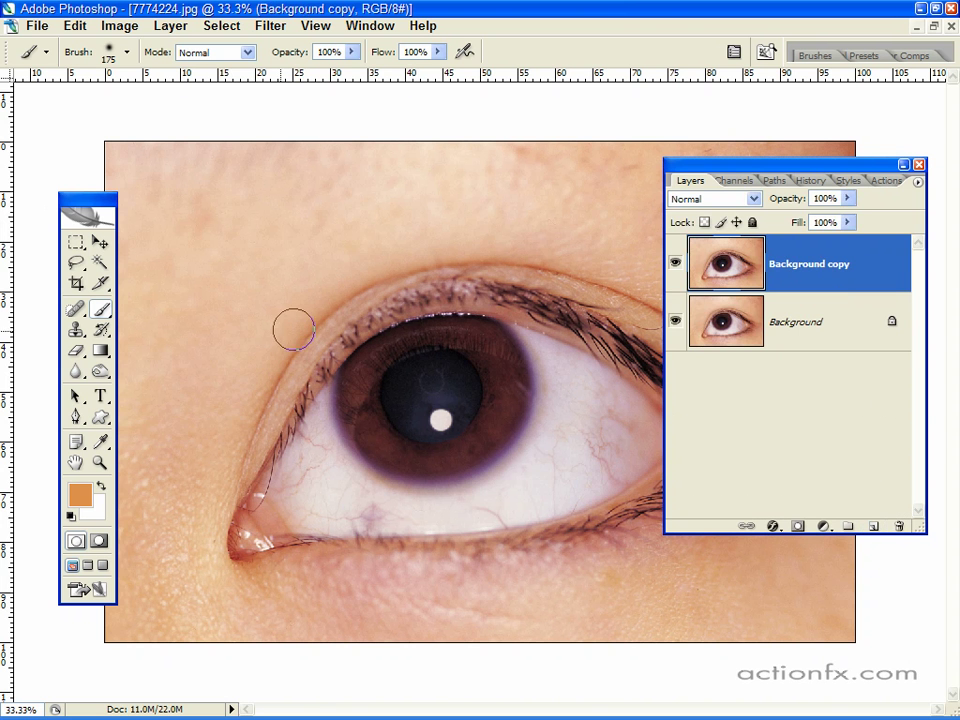
click(100, 372)
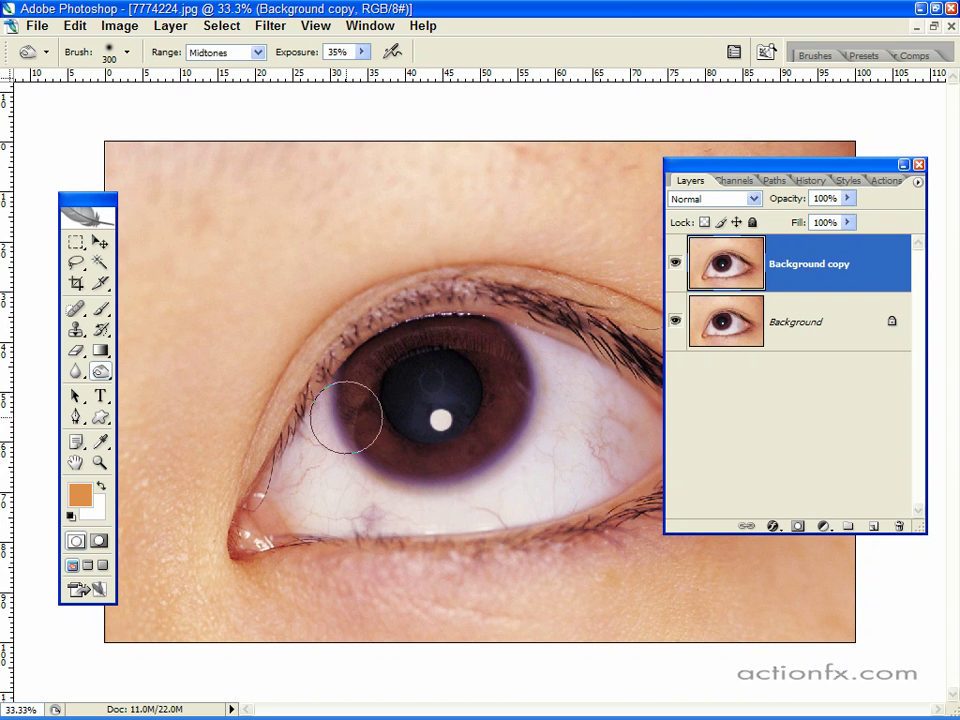
key(bracketleft)
key(bracketleft)
key(bracketleft)
key(bracketleft)
key(bracketleft)
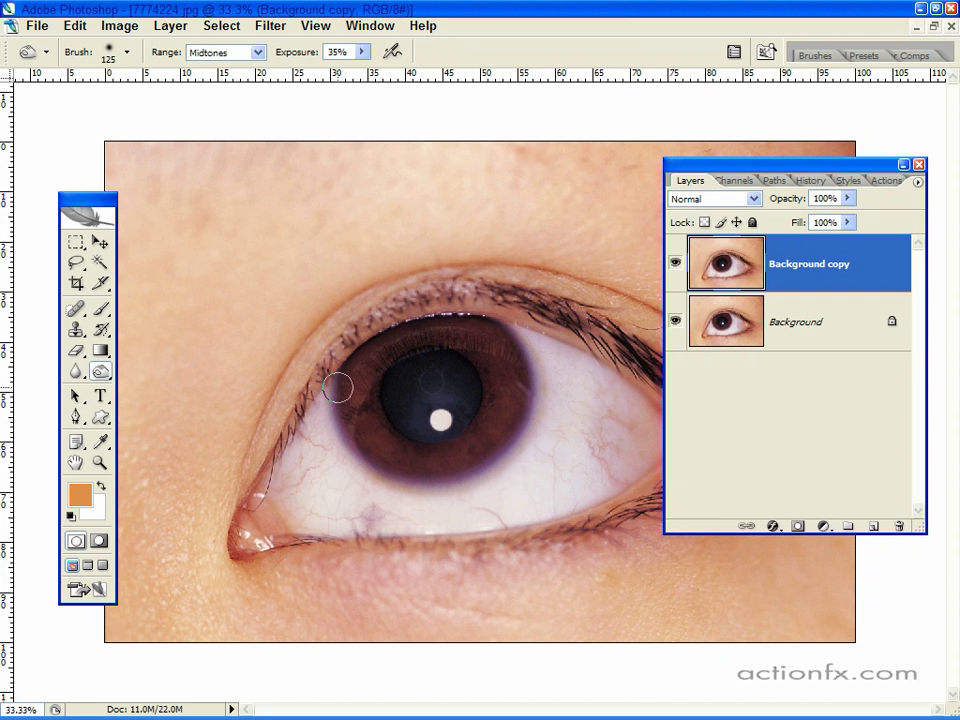
mouse_move(337, 388)
mouse_down()
mouse_move(358, 454)
mouse_move(391, 474)
mouse_move(484, 467)
mouse_move(516, 441)
mouse_move(532, 391)
mouse_move(508, 332)
mouse_move(529, 349)
mouse_move(538, 399)
mouse_move(513, 444)
mouse_move(471, 476)
mouse_move(420, 489)
mouse_move(369, 471)
mouse_move(338, 438)
mouse_move(336, 393)
mouse_move(345, 446)
mouse_move(405, 478)
mouse_move(471, 463)
mouse_move(524, 438)
mouse_move(531, 377)
mouse_move(516, 344)
mouse_up()
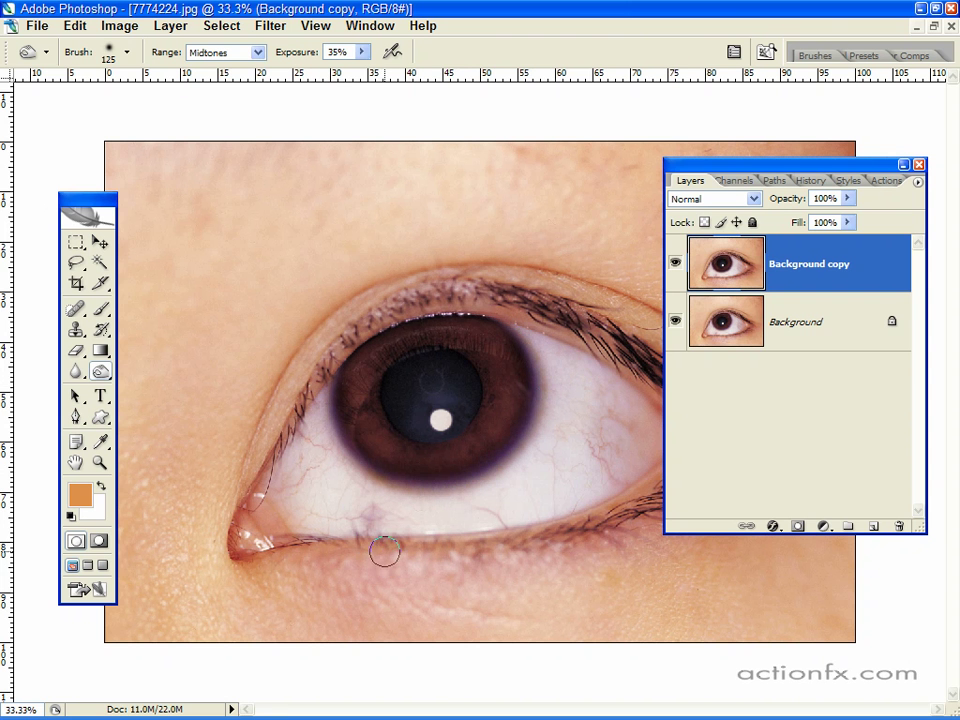
Burn the pupil darker with the brush size raised to 300, Midtones range and 35% exposure.
key(bracketright)
key(bracketright)
key(bracketright)
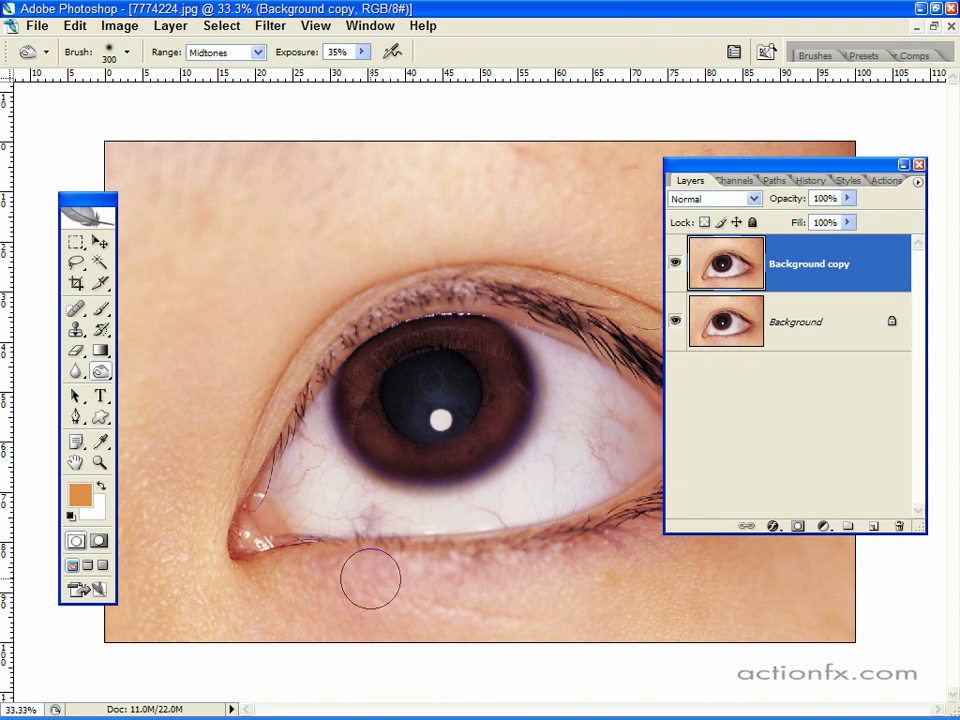
mouse_move(430, 427)
mouse_down()
mouse_move(439, 393)
mouse_move(431, 395)
mouse_up()
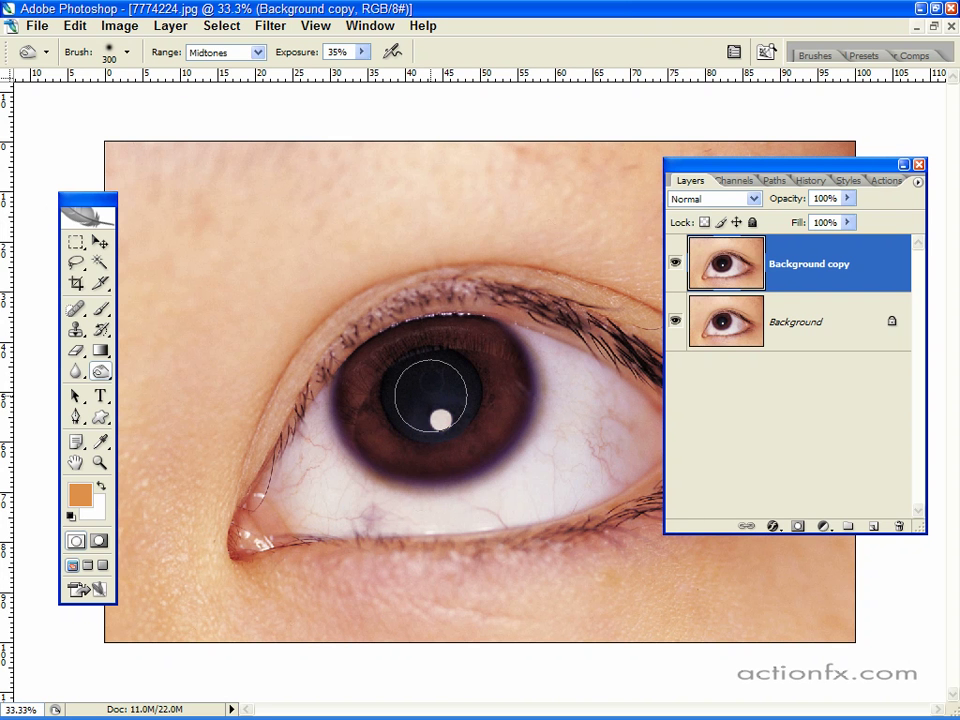
Burn the lashes, upper and lower lids and both eye corners with the 300 brush, keeping the Layers palette clear of the eye.
drag(793, 167, 855, 165)
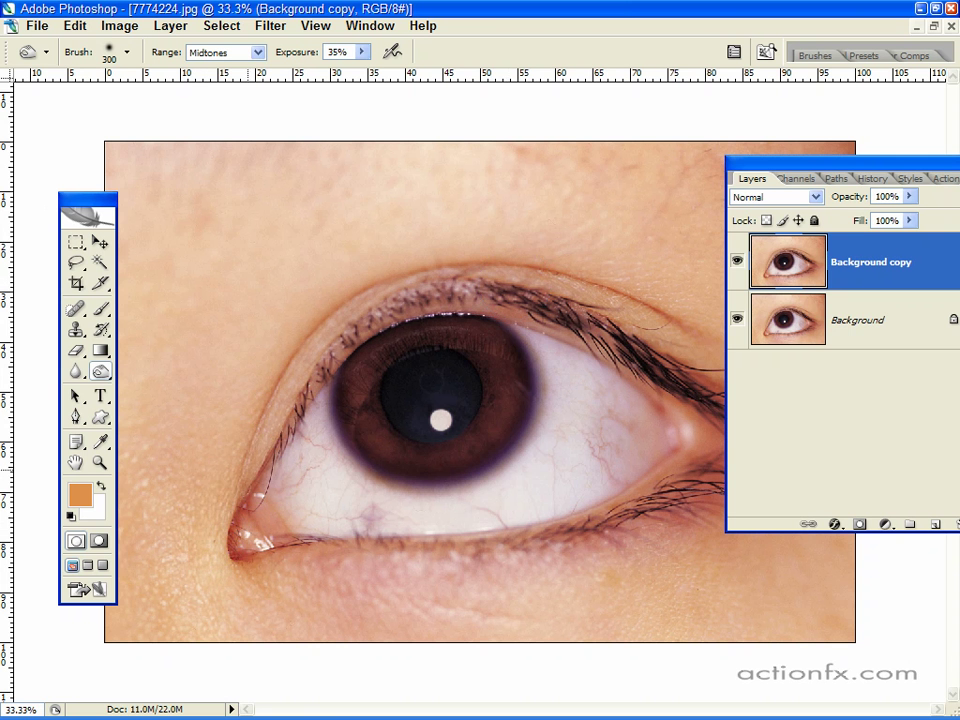
mouse_move(360, 332)
mouse_down()
mouse_move(419, 294)
mouse_move(531, 284)
mouse_move(705, 360)
mouse_up()
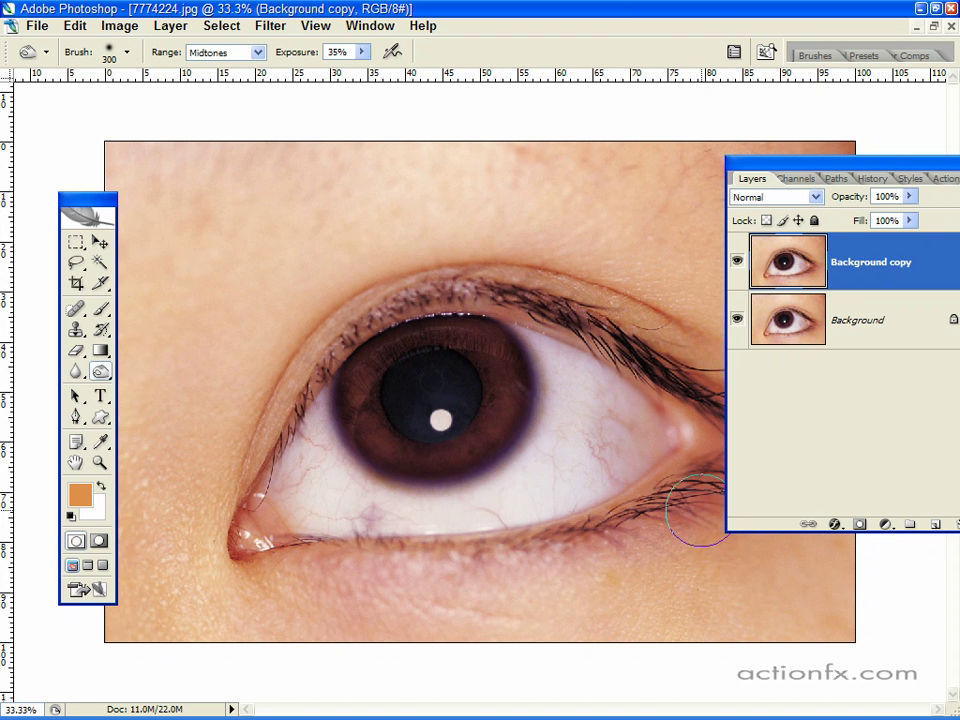
mouse_move(690, 514)
mouse_down()
mouse_move(581, 564)
mouse_move(213, 569)
mouse_move(213, 544)
mouse_move(252, 473)
mouse_move(357, 323)
mouse_move(395, 304)
mouse_move(466, 279)
mouse_move(588, 291)
mouse_move(690, 362)
mouse_up()
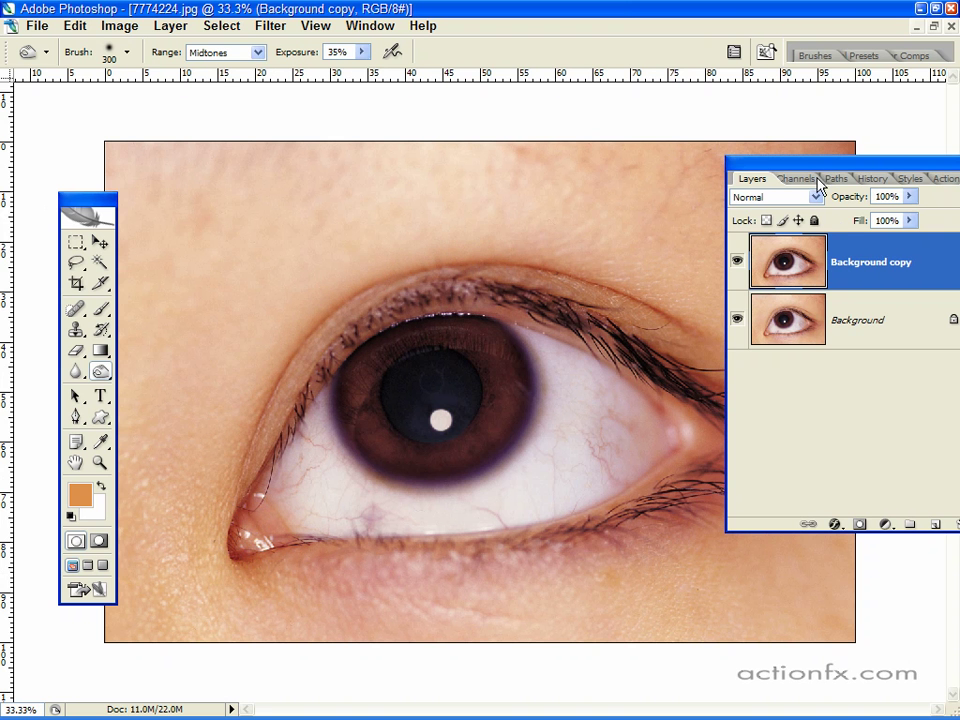
drag(857, 176, 955, 194)
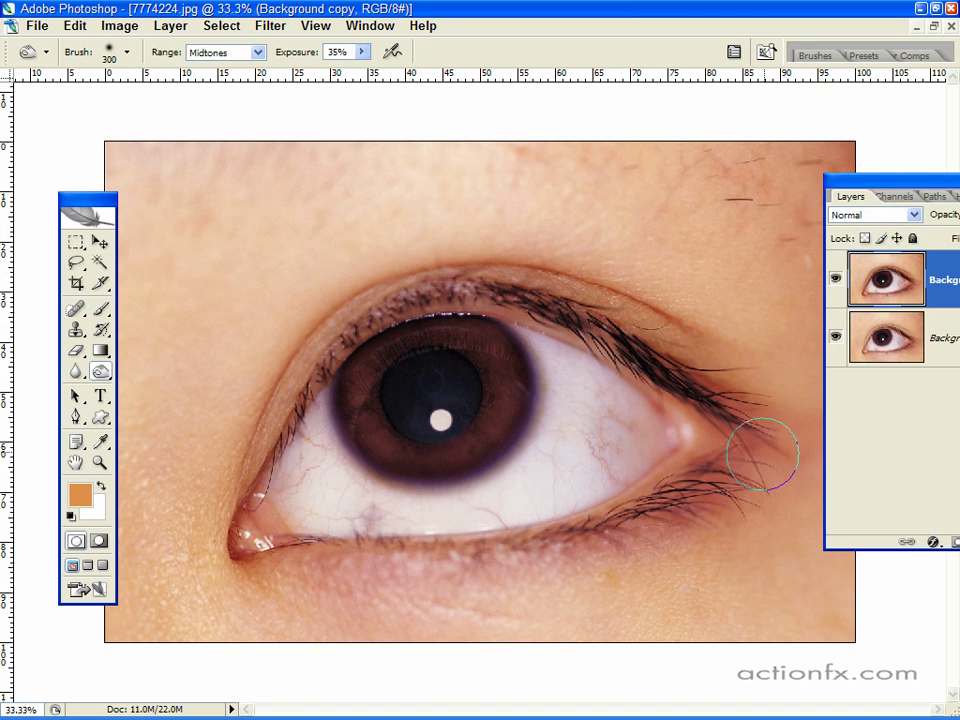
mouse_move(763, 455)
mouse_down()
mouse_move(749, 416)
mouse_move(689, 360)
mouse_move(508, 291)
mouse_move(405, 295)
mouse_move(368, 309)
mouse_move(239, 425)
mouse_move(218, 495)
mouse_move(220, 560)
mouse_move(234, 573)
mouse_move(507, 572)
mouse_move(574, 561)
mouse_move(678, 527)
mouse_move(784, 446)
mouse_move(670, 517)
mouse_move(584, 551)
mouse_move(235, 576)
mouse_move(210, 567)
mouse_move(232, 479)
mouse_move(308, 361)
mouse_move(362, 313)
mouse_move(424, 284)
mouse_move(529, 281)
mouse_move(639, 325)
mouse_move(782, 410)
mouse_move(736, 468)
mouse_move(672, 516)
mouse_move(535, 562)
mouse_move(293, 567)
mouse_move(193, 540)
mouse_up()
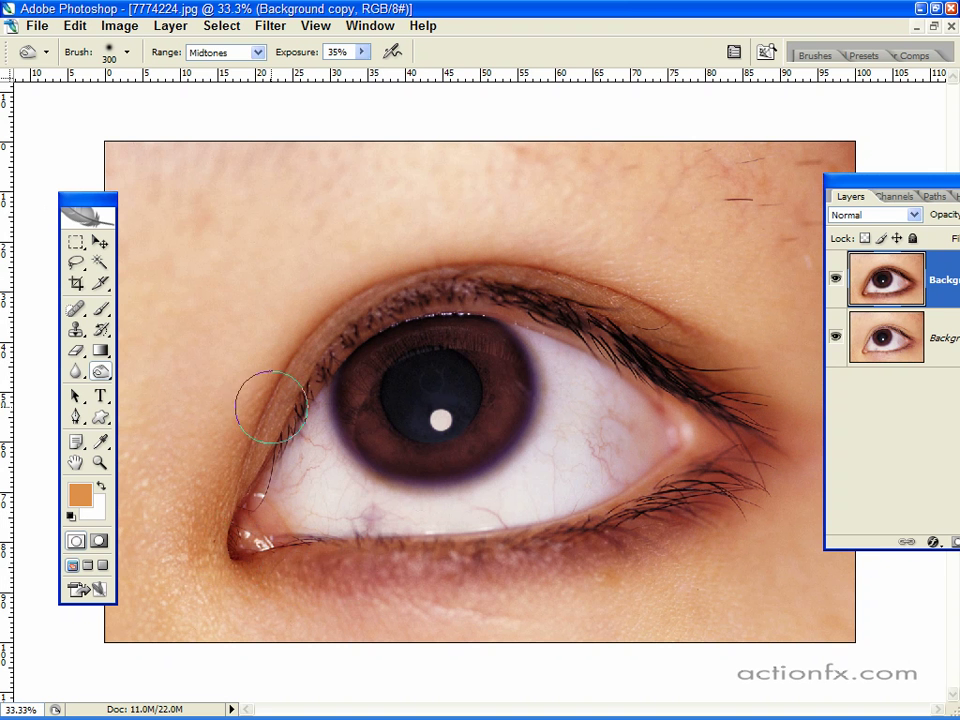
mouse_move(271, 405)
mouse_down()
mouse_move(362, 316)
mouse_move(393, 300)
mouse_move(535, 290)
mouse_move(623, 310)
mouse_move(778, 409)
mouse_move(745, 465)
mouse_move(656, 542)
mouse_move(529, 574)
mouse_move(253, 576)
mouse_move(207, 557)
mouse_move(192, 578)
mouse_move(430, 587)
mouse_up()
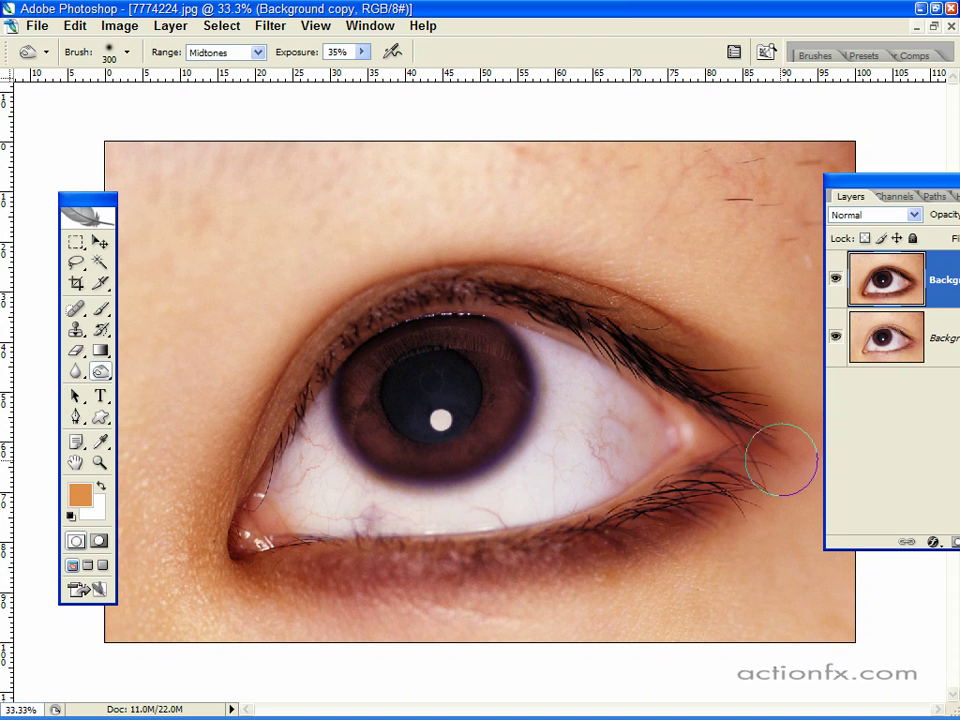
mouse_move(689, 332)
mouse_down()
mouse_move(530, 270)
mouse_move(398, 275)
mouse_move(332, 291)
mouse_move(241, 392)
mouse_move(211, 449)
mouse_move(198, 526)
mouse_move(219, 561)
mouse_up()
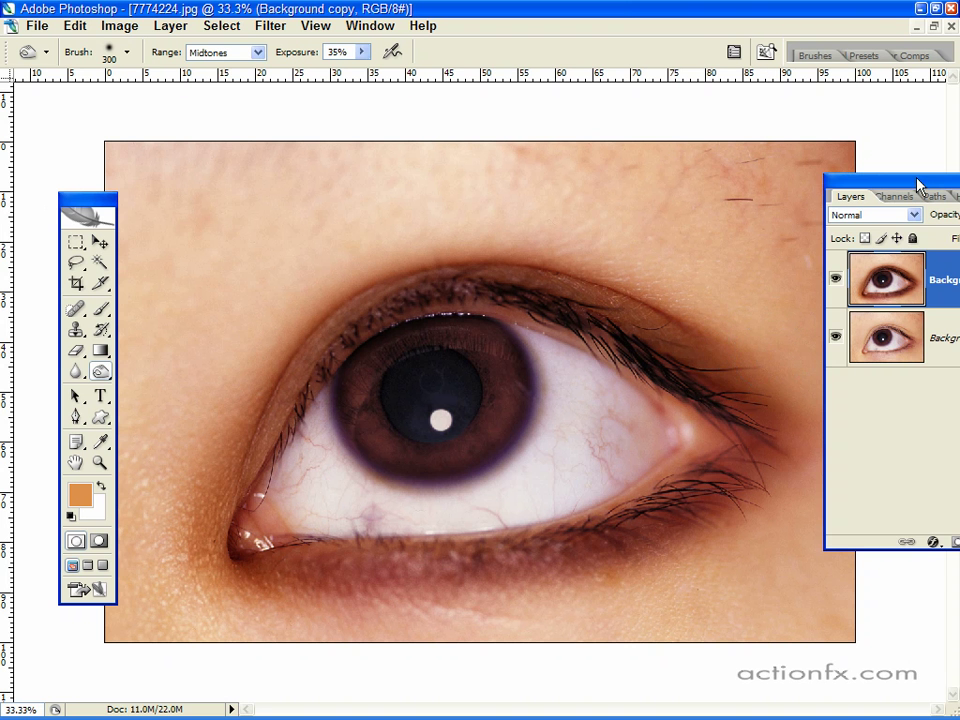
Bring the Layers palette back into view and toggle the Background copy layer's visibility to compare before and after.
drag(919, 186, 789, 169)
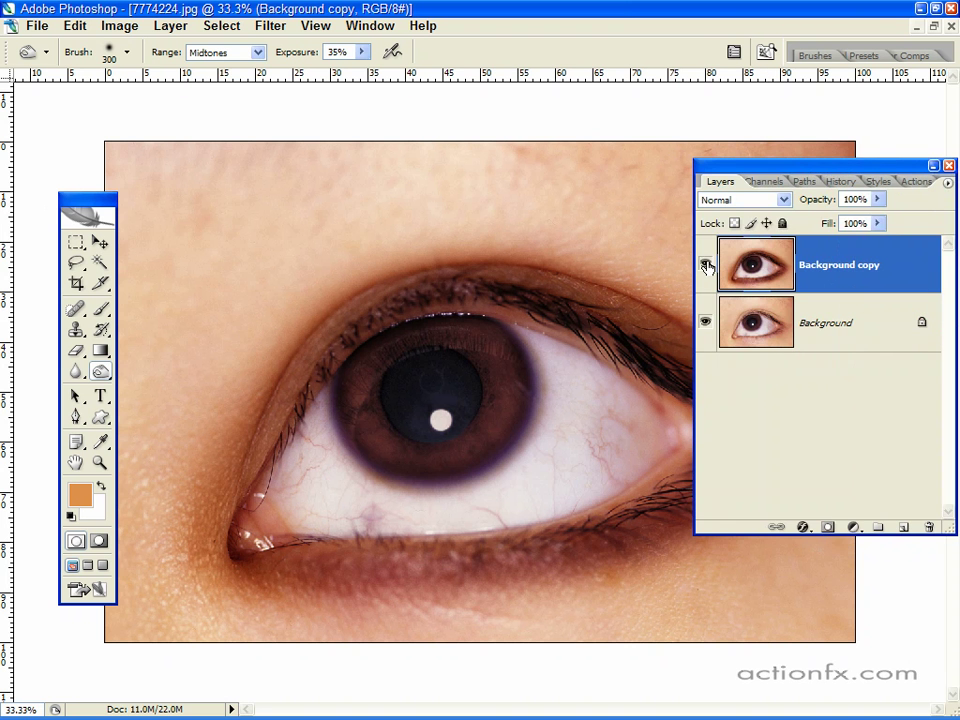
click(705, 265)
click(705, 265)
click(101, 374)
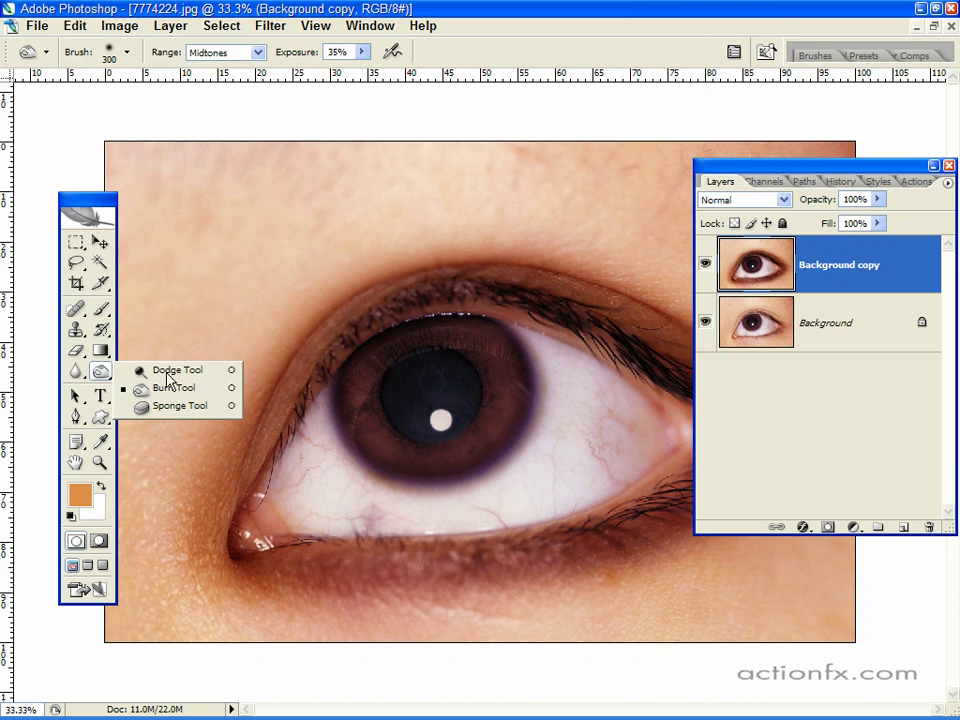
click(170, 371)
click(101, 374)
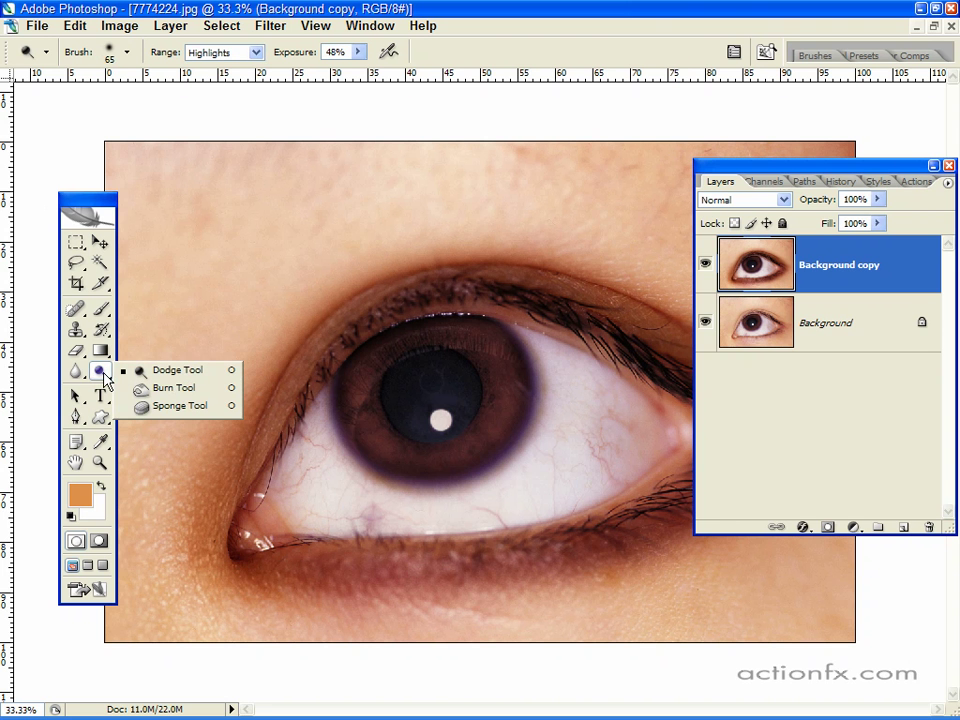
click(165, 394)
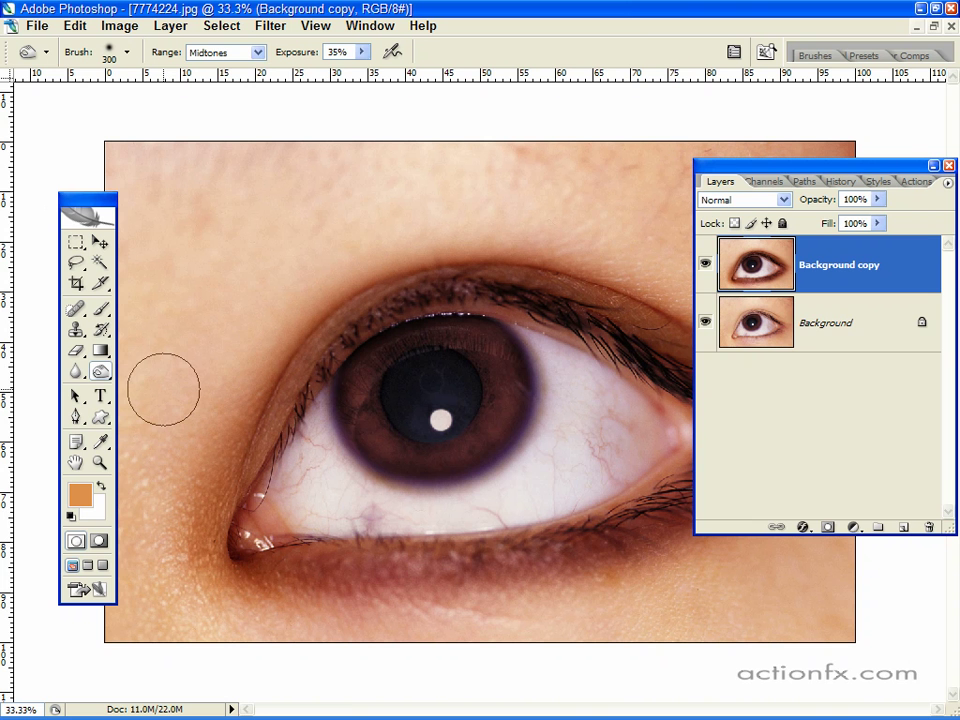
Lighten the iris ring around the pupil, reducing the brush size to 175, and darken the pupil with the Burn tool.
mouse_move(418, 381)
mouse_down()
mouse_move(322, 376)
mouse_move(374, 382)
mouse_move(375, 374)
mouse_move(371, 406)
mouse_move(384, 427)
mouse_move(447, 438)
mouse_move(494, 419)
mouse_move(497, 354)
mouse_up()
key(bracketleft)
key(bracketleft)
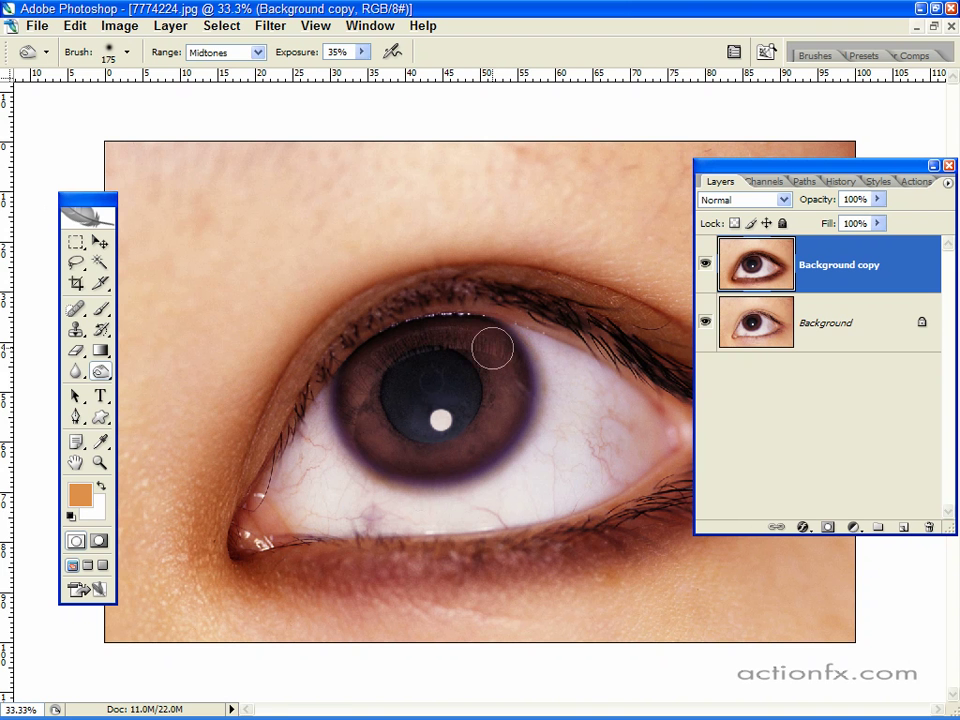
mouse_move(493, 347)
mouse_down()
mouse_move(391, 338)
mouse_move(354, 419)
mouse_move(392, 433)
mouse_move(388, 443)
mouse_move(427, 450)
mouse_move(464, 447)
mouse_move(493, 421)
mouse_move(502, 401)
mouse_move(493, 352)
mouse_move(463, 337)
mouse_move(405, 336)
mouse_move(389, 342)
mouse_move(365, 384)
mouse_move(383, 445)
mouse_move(451, 455)
mouse_move(494, 430)
mouse_move(529, 378)
mouse_up()
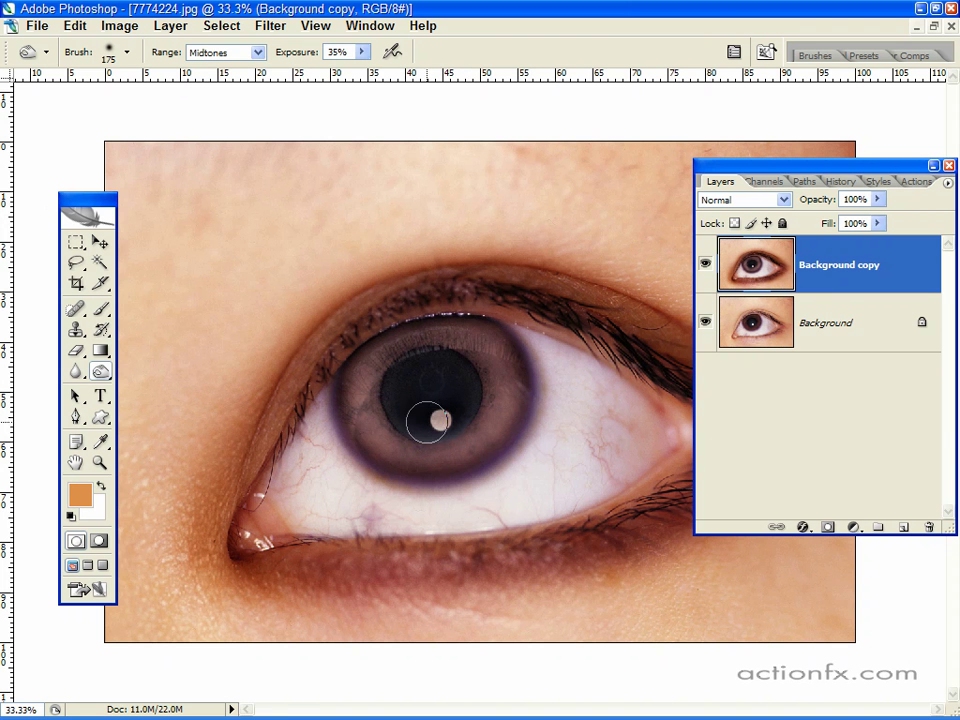
click(426, 422)
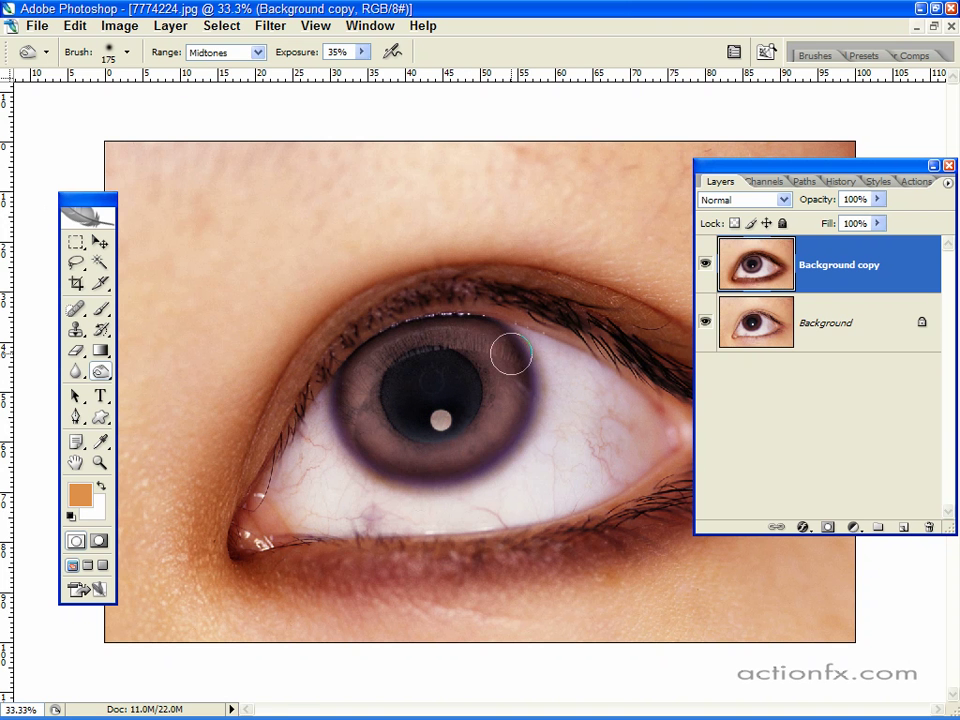
Add a new layer above Background copy with the Color blend mode and 50% opacity.
click(902, 527)
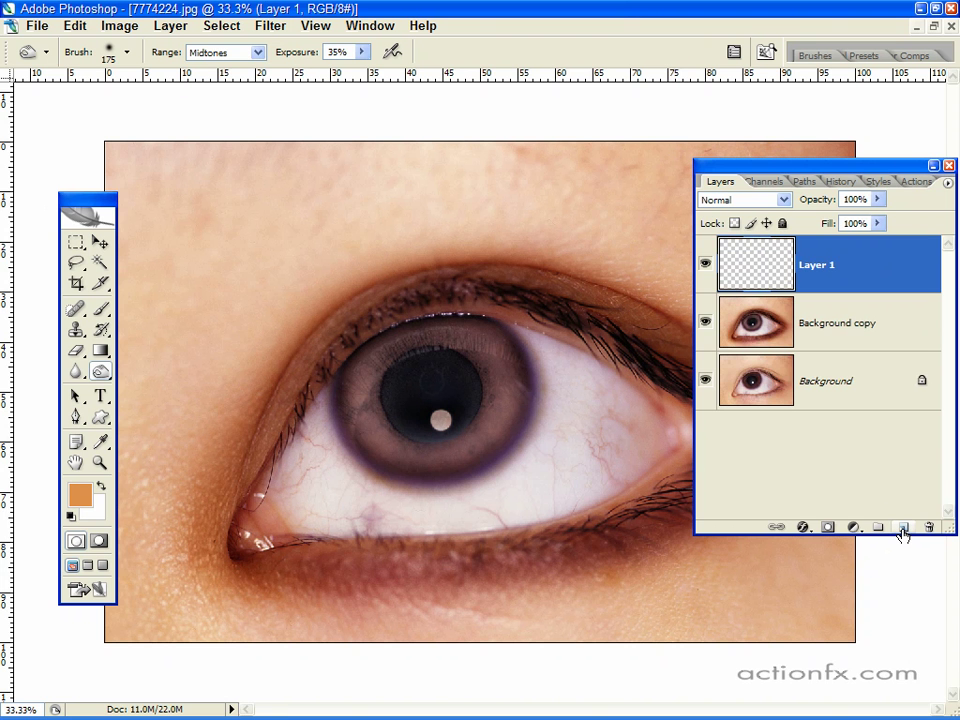
click(785, 200)
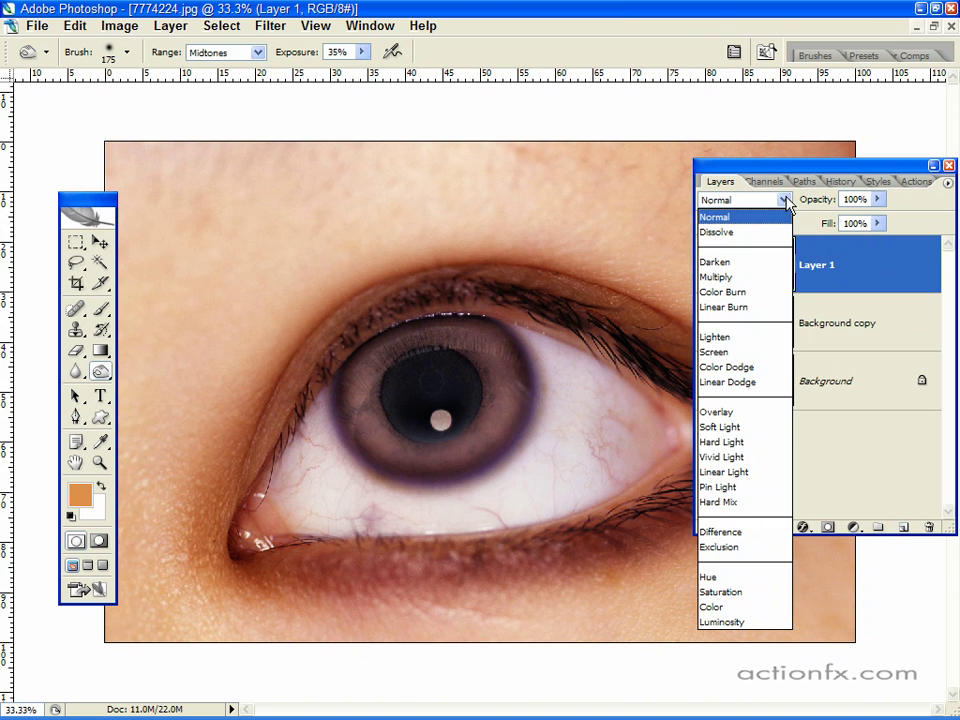
click(736, 608)
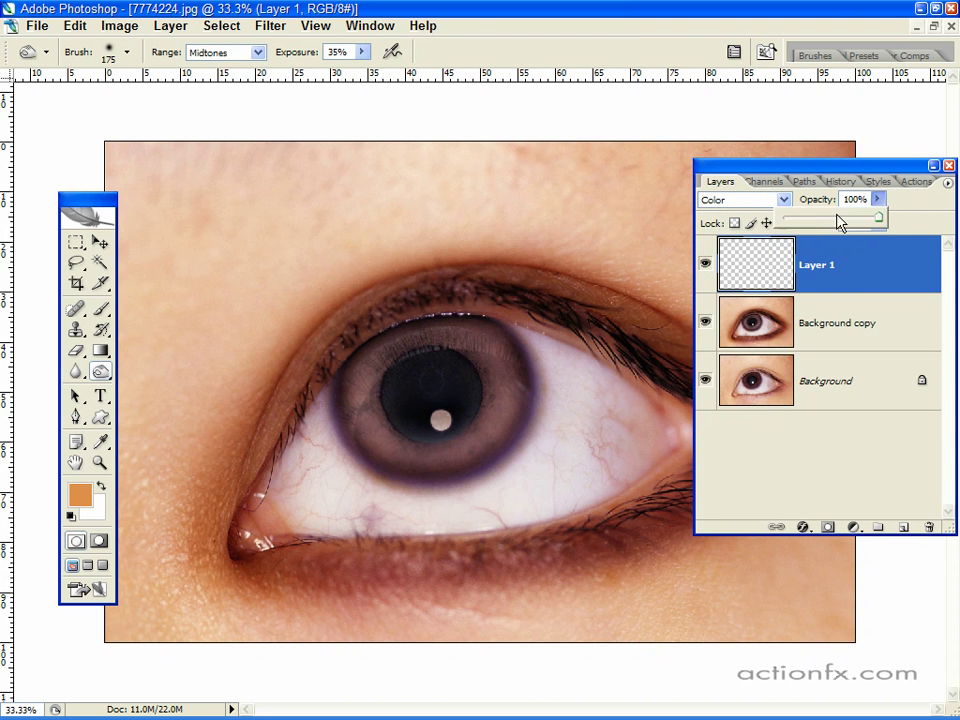
click(837, 222)
drag(837, 222, 831, 221)
click(866, 172)
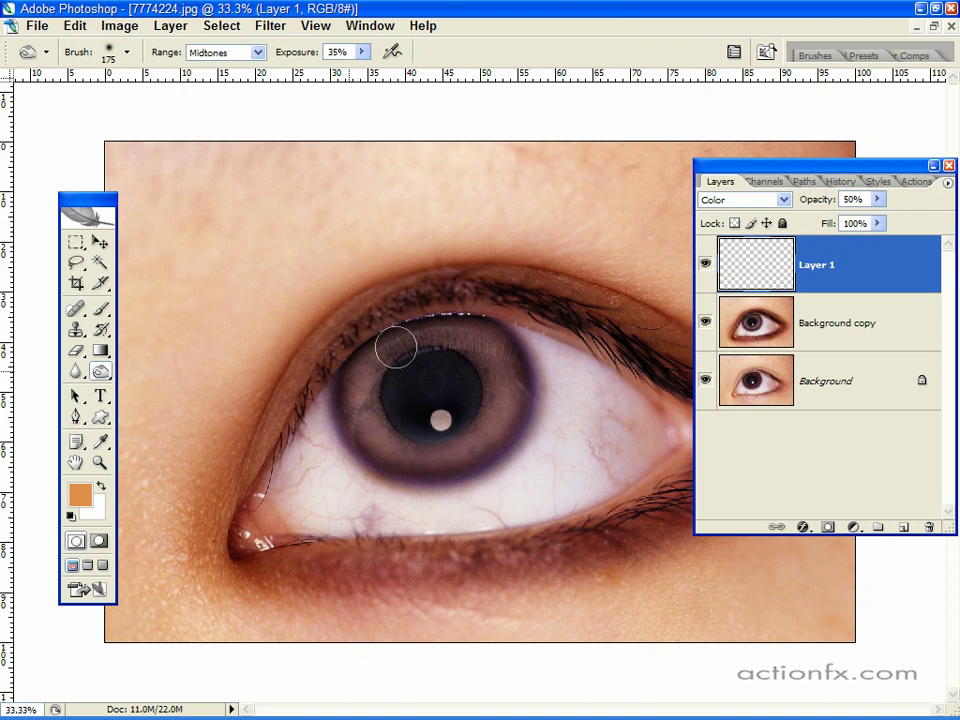
Paint the iris on Layer 1 using the Brush tool at size 175 and the orange foreground colour R 222, G 144, B 74.
click(80, 495)
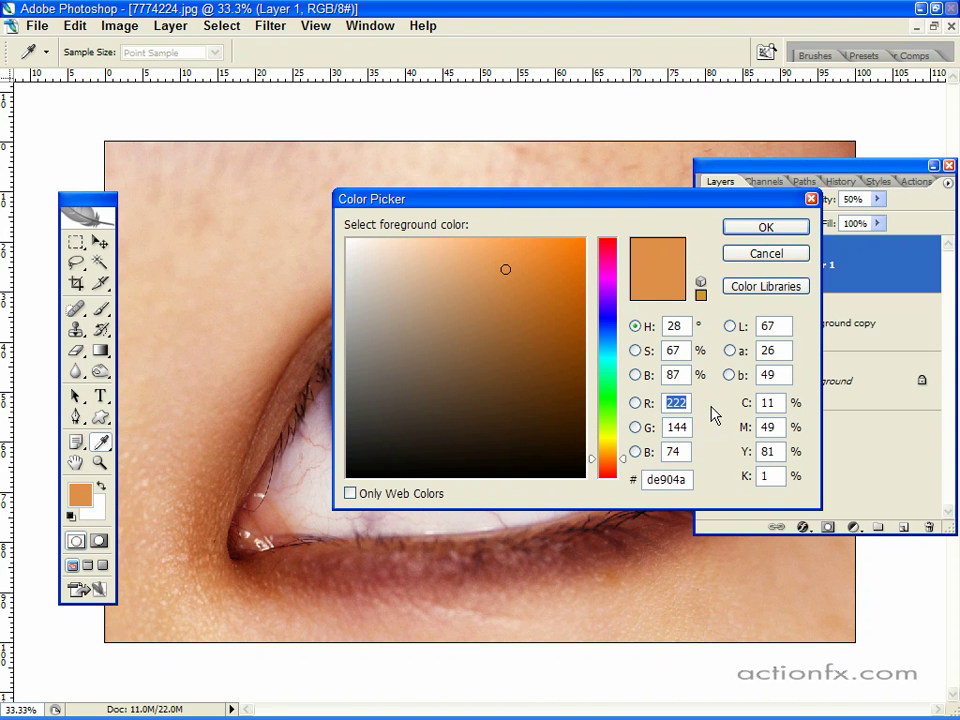
click(686, 402)
click(790, 229)
key(o)
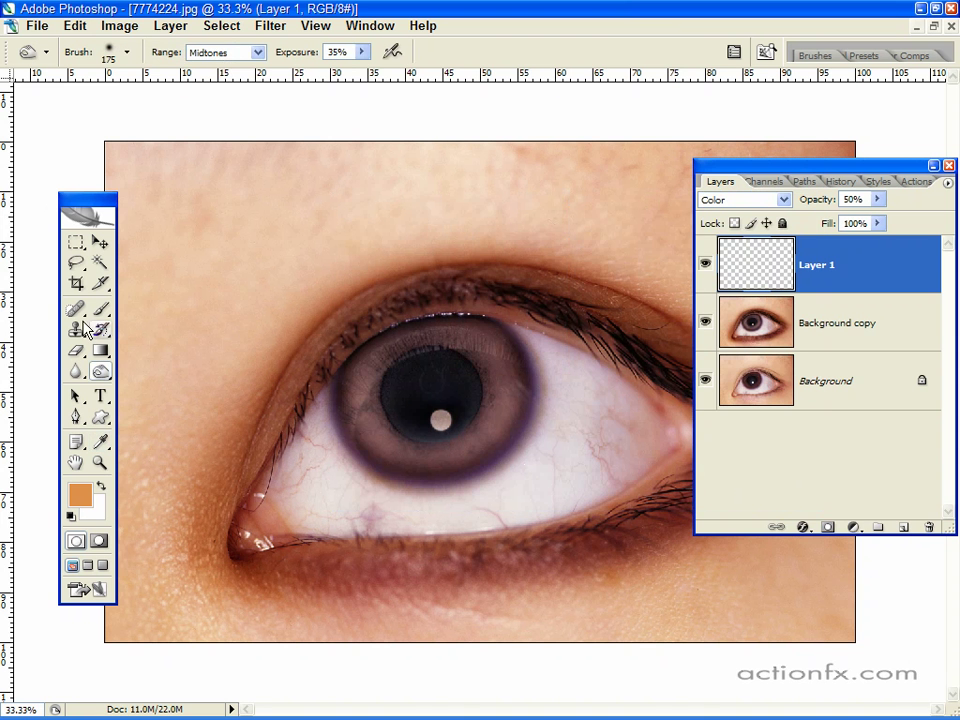
click(104, 312)
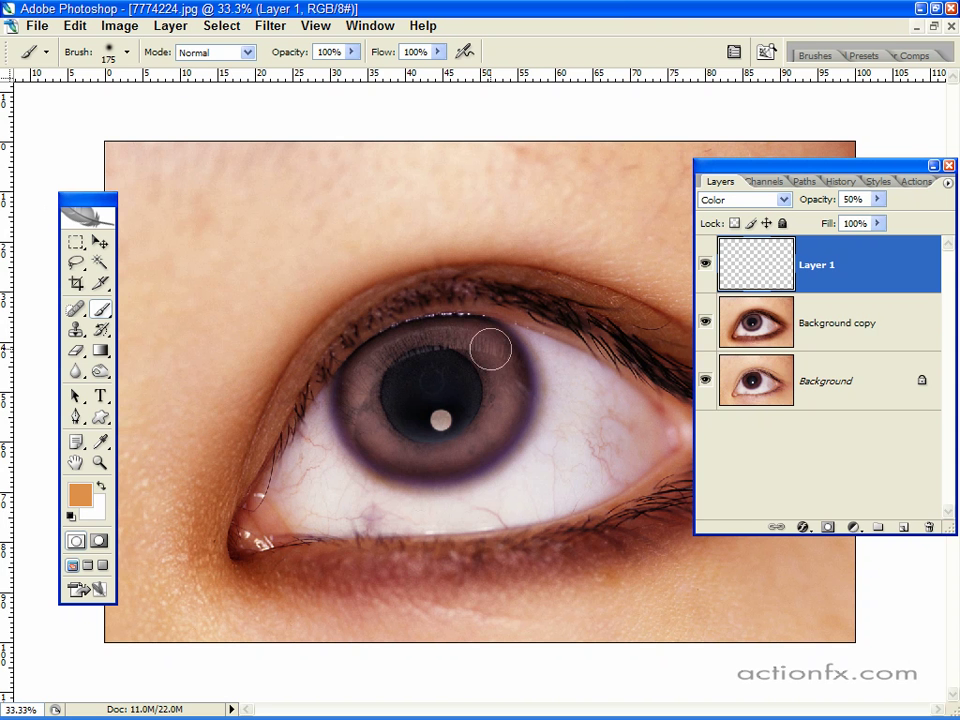
mouse_move(490, 349)
mouse_down()
mouse_move(490, 440)
mouse_move(474, 461)
mouse_move(432, 467)
mouse_move(402, 458)
mouse_move(367, 415)
mouse_move(387, 351)
mouse_move(435, 333)
mouse_move(481, 340)
mouse_move(513, 375)
mouse_move(489, 337)
mouse_move(504, 398)
mouse_move(497, 422)
mouse_move(468, 448)
mouse_move(430, 456)
mouse_move(387, 436)
mouse_move(373, 426)
mouse_move(363, 390)
mouse_move(377, 352)
mouse_move(401, 334)
mouse_move(469, 336)
mouse_move(495, 362)
mouse_move(488, 436)
mouse_move(444, 454)
mouse_move(402, 449)
mouse_move(358, 409)
mouse_move(380, 359)
mouse_move(456, 328)
mouse_move(495, 359)
mouse_move(482, 437)
mouse_up()
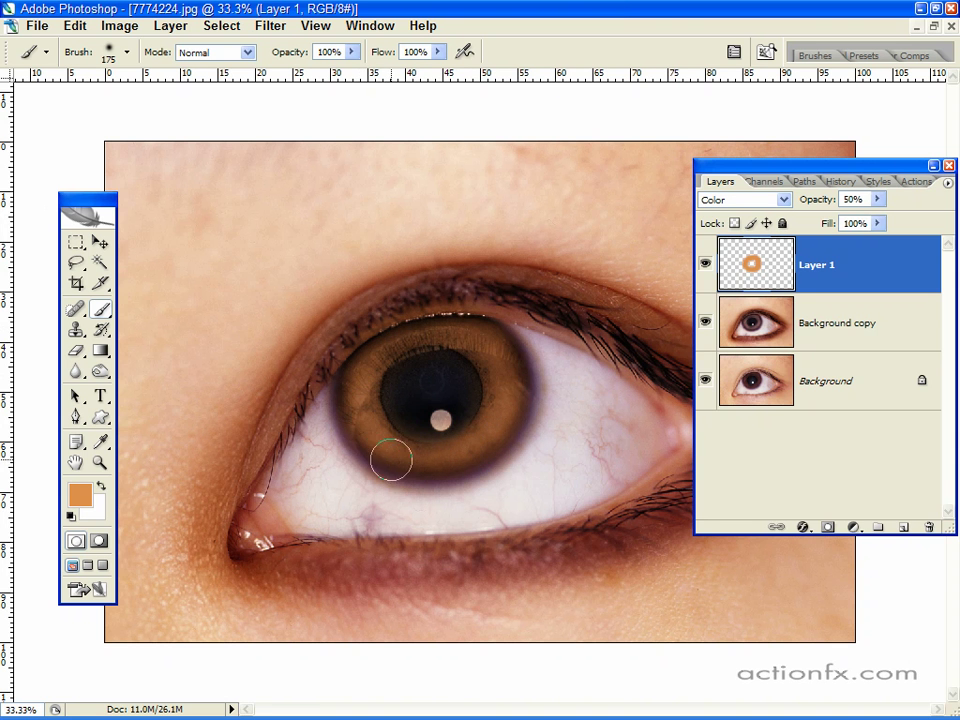
Dodge the inner iris around the pupil on the Background copy layer with brush size 65, Highlights range and 48% exposure.
click(767, 331)
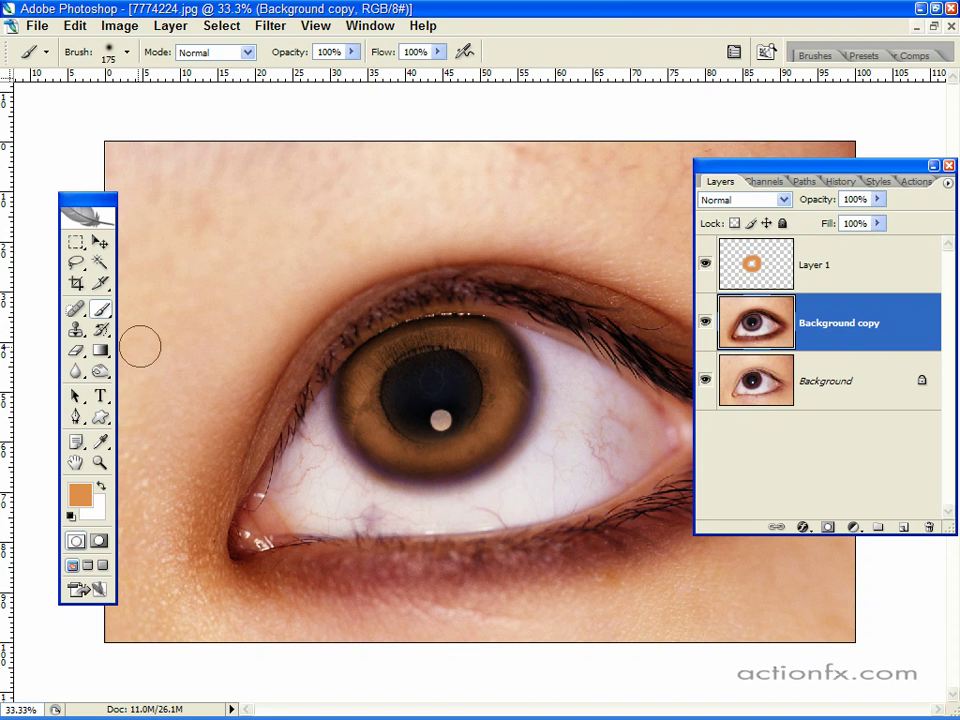
mouse_move(104, 380)
mouse_down()
mouse_move(103, 372)
mouse_move(156, 371)
mouse_up()
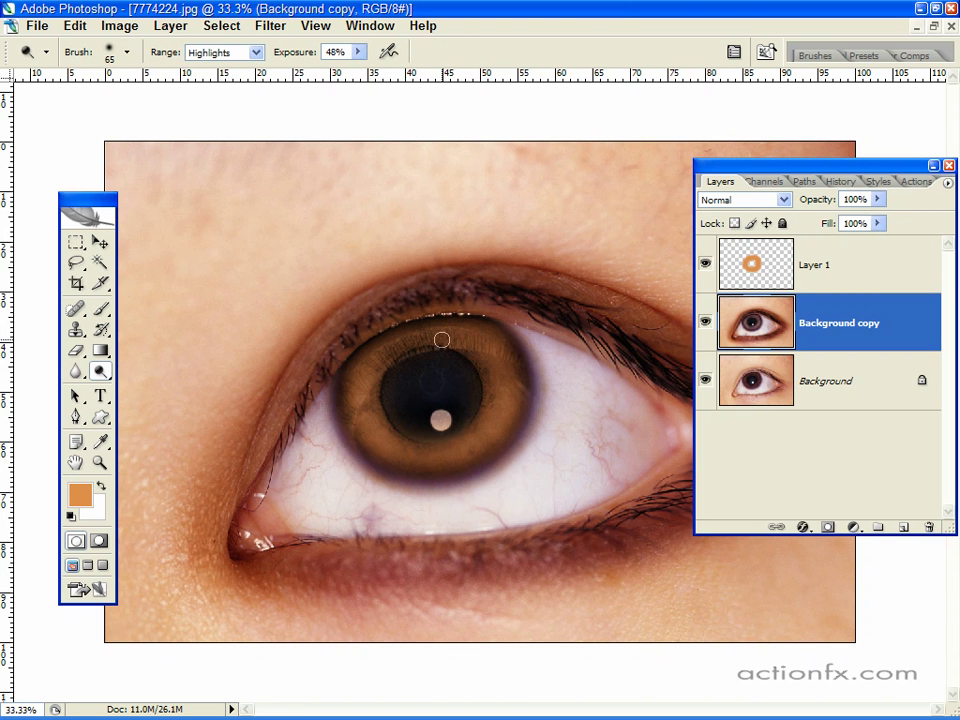
mouse_move(441, 338)
mouse_down()
mouse_move(487, 374)
mouse_move(488, 406)
mouse_move(449, 443)
mouse_move(395, 440)
mouse_move(368, 412)
mouse_move(370, 388)
mouse_move(383, 364)
mouse_move(423, 343)
mouse_move(463, 343)
mouse_move(482, 358)
mouse_move(479, 423)
mouse_move(432, 437)
mouse_move(466, 439)
mouse_move(402, 443)
mouse_move(377, 415)
mouse_move(382, 369)
mouse_move(414, 347)
mouse_move(466, 343)
mouse_move(383, 352)
mouse_move(385, 360)
mouse_move(411, 340)
mouse_move(379, 366)
mouse_move(445, 338)
mouse_move(473, 354)
mouse_move(484, 398)
mouse_move(486, 385)
mouse_move(475, 434)
mouse_move(414, 441)
mouse_move(414, 450)
mouse_move(460, 437)
mouse_move(399, 437)
mouse_up()
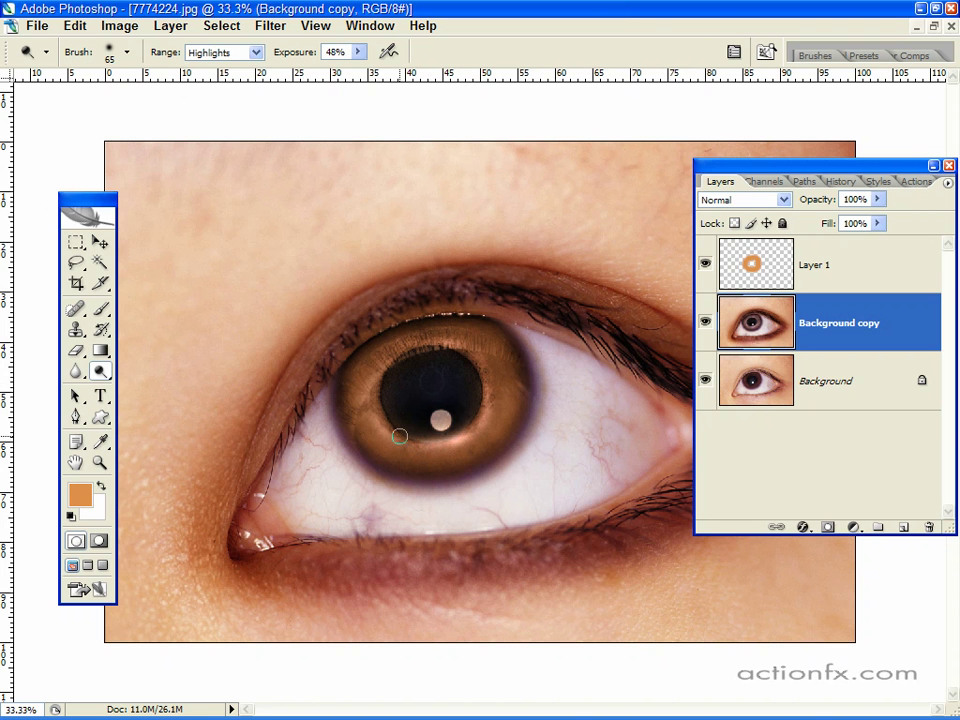
Enlarge the Dodge brush to 150 in stages and lighten more of the iris ring.
key(bracketright)
key(bracketright)
mouse_move(370, 371)
mouse_down()
mouse_move(375, 421)
mouse_move(392, 447)
mouse_move(443, 447)
mouse_move(490, 431)
mouse_move(500, 388)
mouse_move(478, 352)
mouse_move(452, 339)
mouse_move(374, 355)
mouse_up()
key(bracketright)
key(bracketright)
key(bracketright)
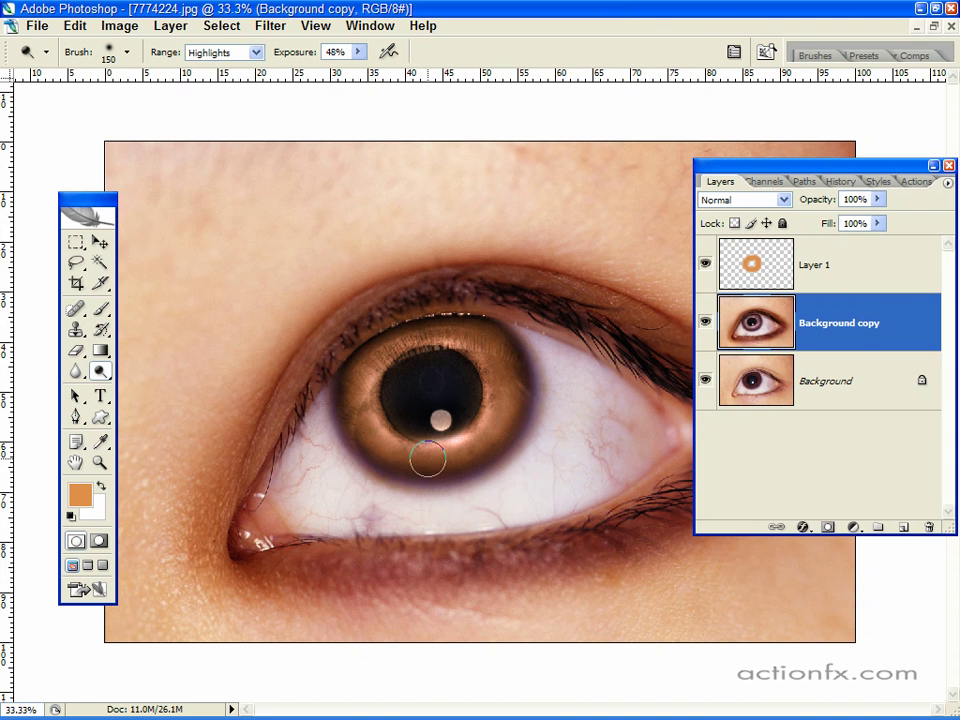
mouse_move(427, 459)
mouse_down()
mouse_move(414, 452)
mouse_move(428, 450)
mouse_up()
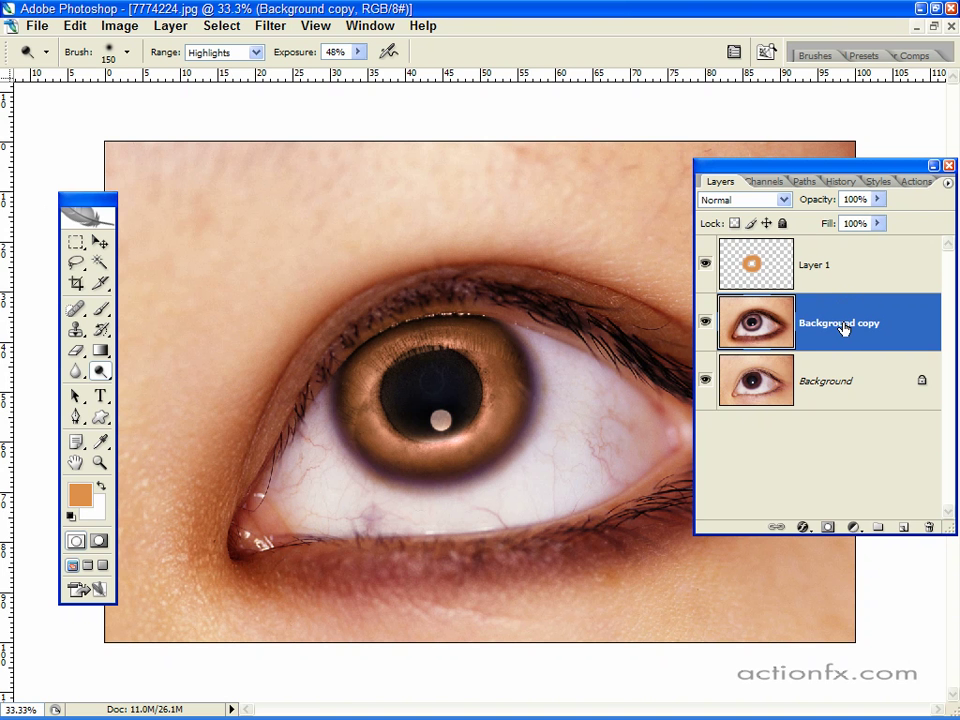
Start the Lighting Effects filter on Background copy, using a Spotlight with the tan light colour R 177, G 148, B 119.
click(274, 26)
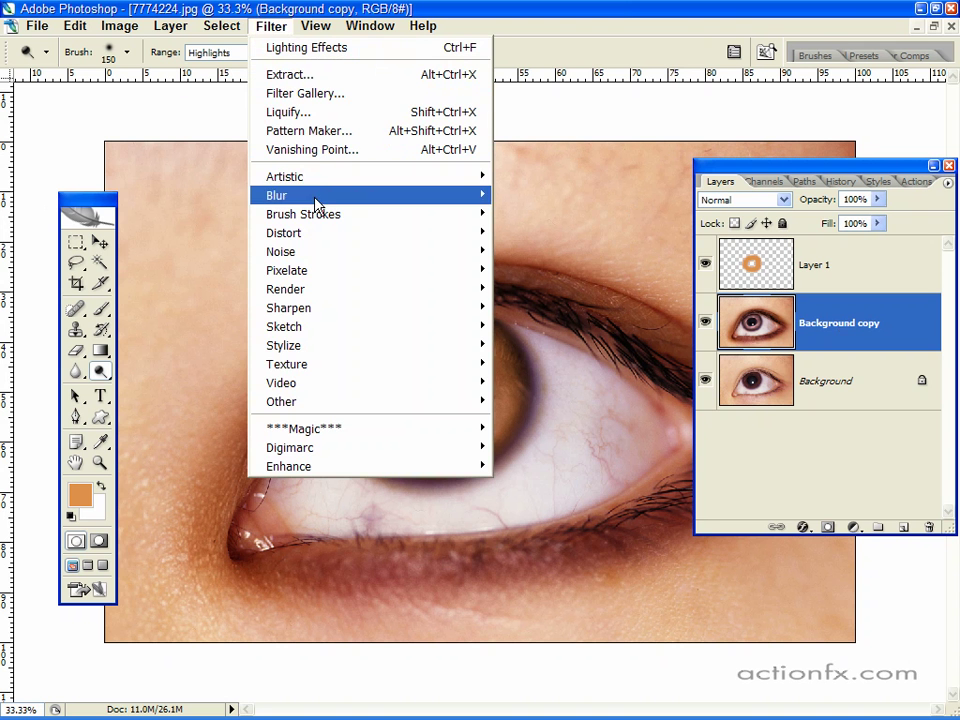
mouse_move(315, 288)
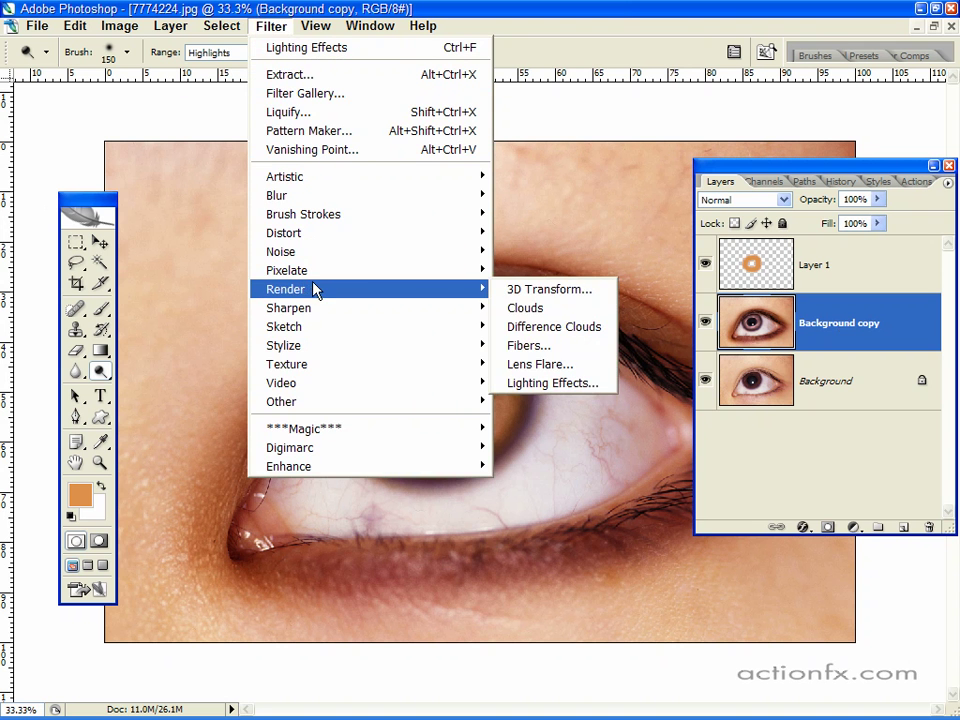
click(570, 381)
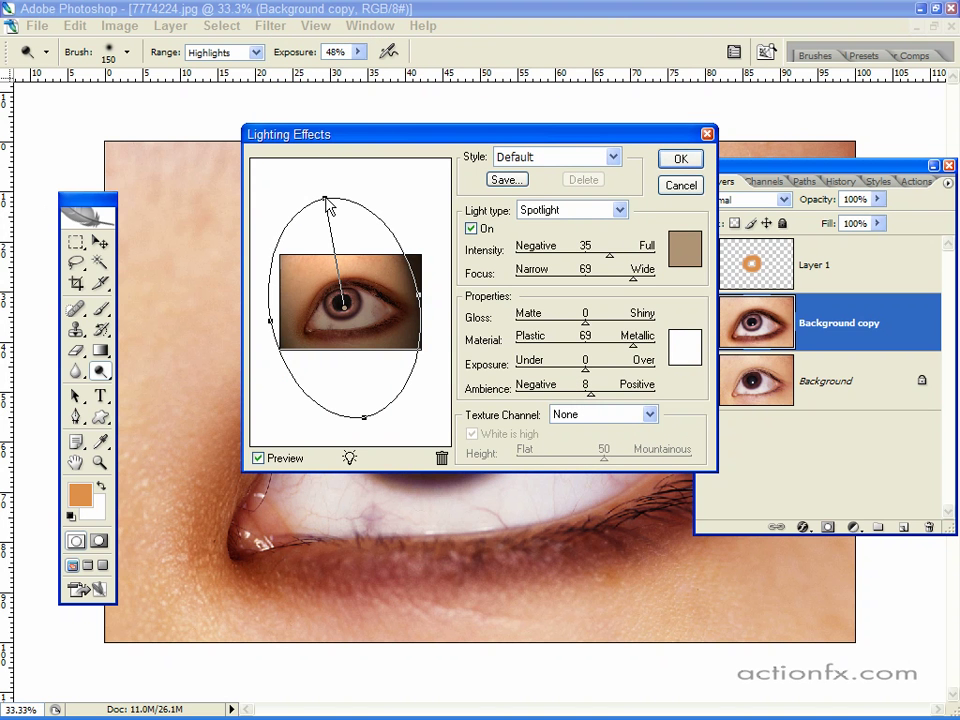
drag(325, 199, 325, 199)
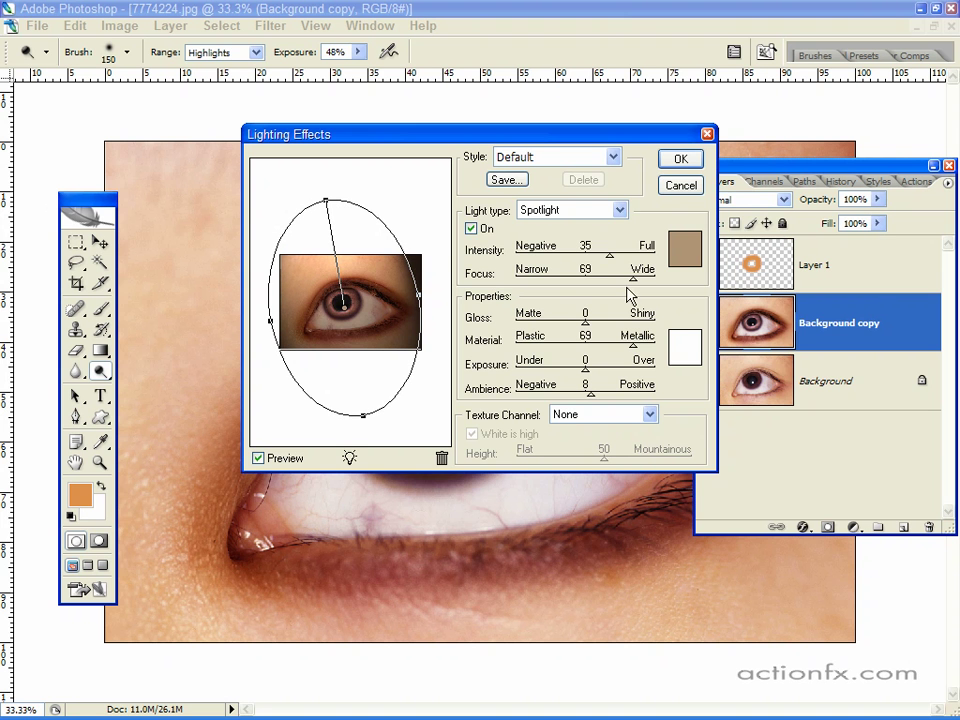
click(688, 262)
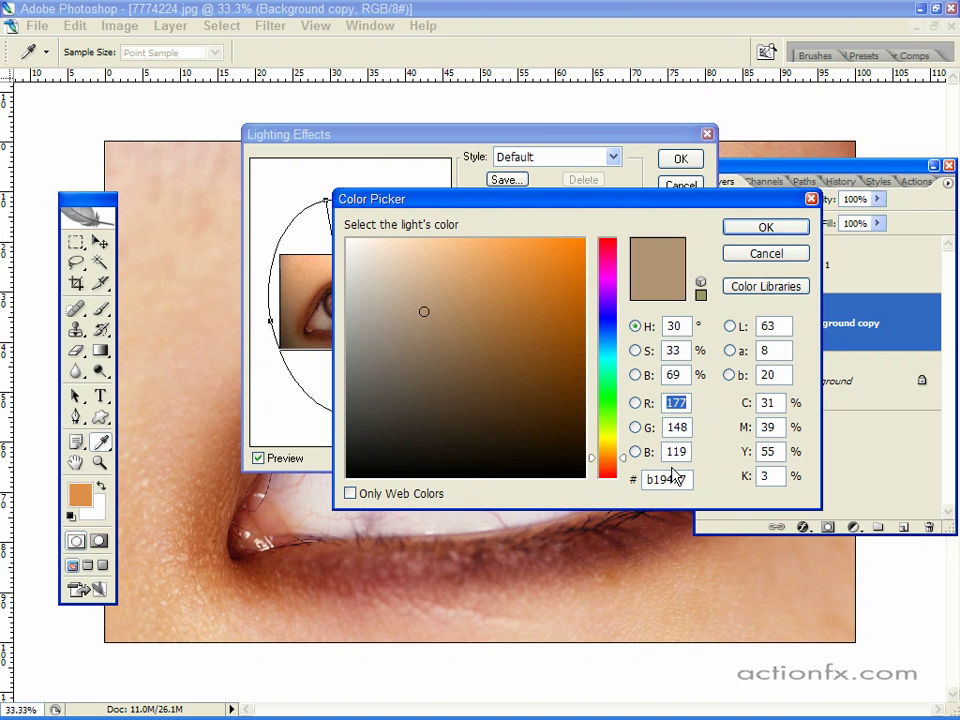
click(770, 228)
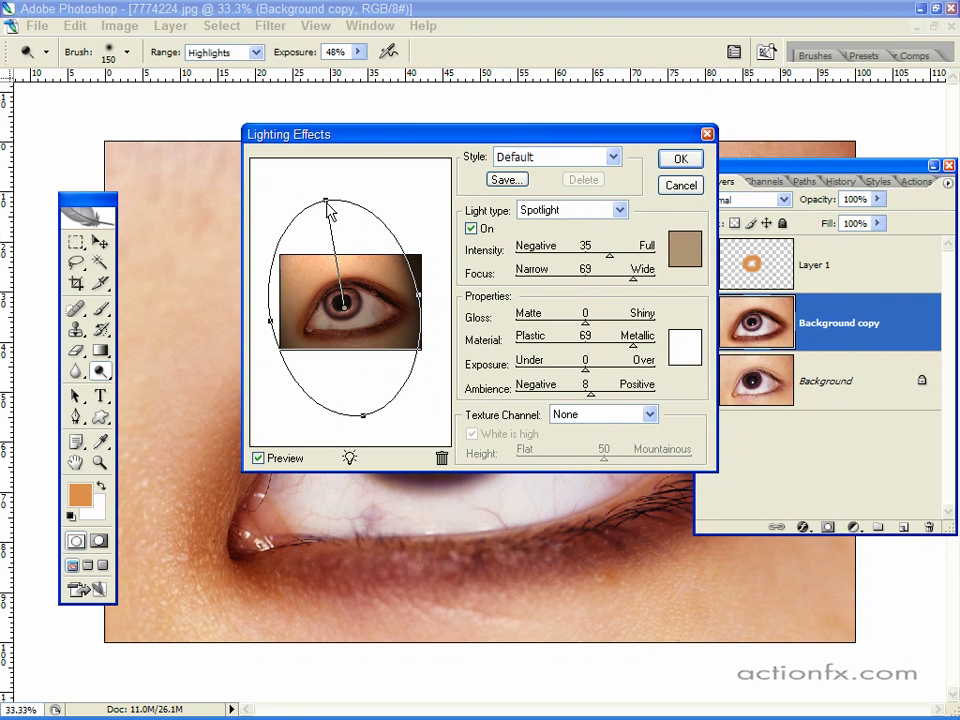
Swing the spotlight's direction to below the eye, centre the light on the pupil and apply the lighting.
drag(330, 208, 360, 410)
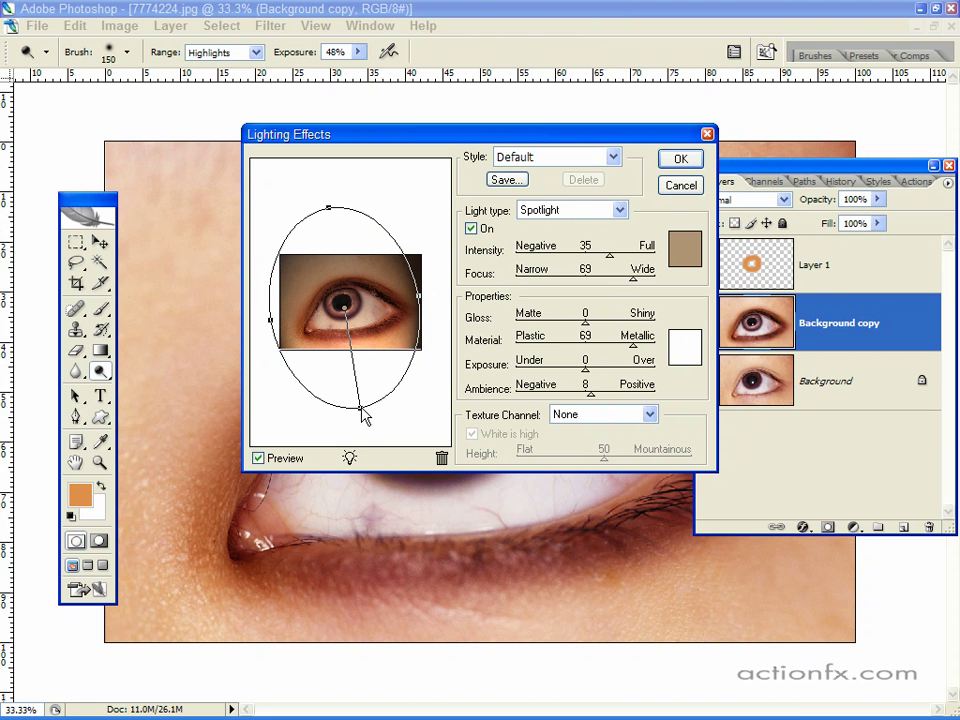
drag(362, 411, 348, 406)
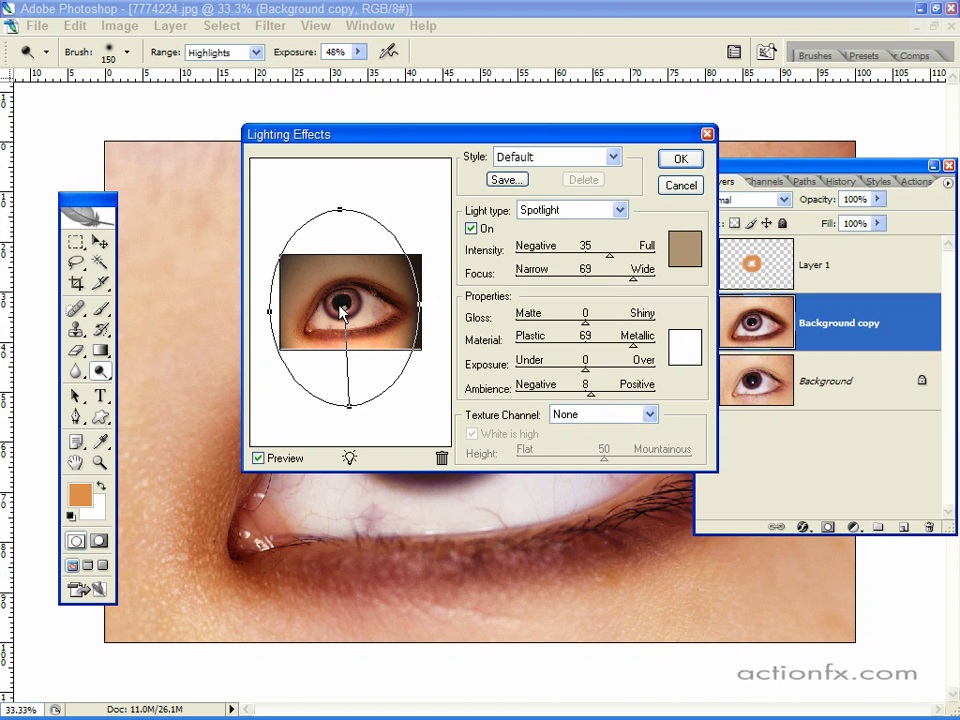
drag(345, 310, 343, 303)
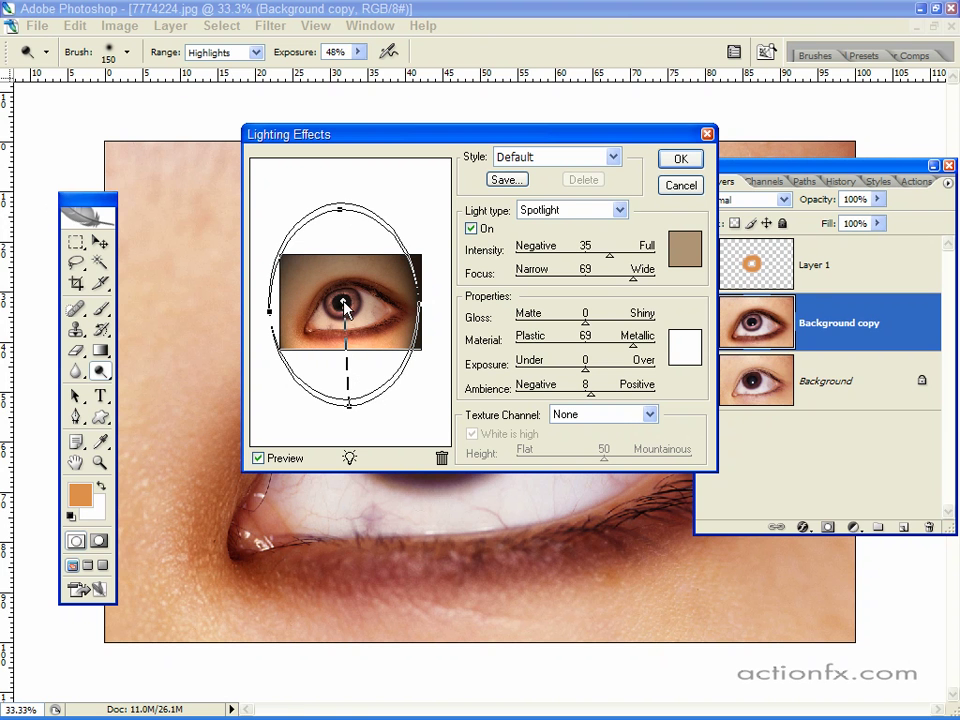
click(679, 162)
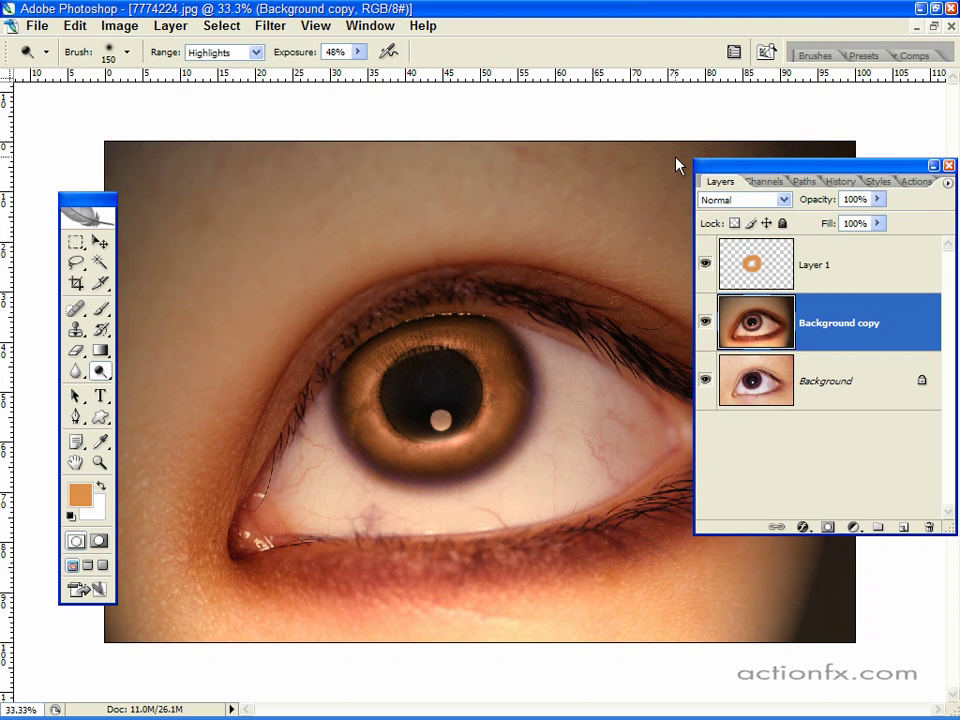
Add a Hue/Saturation adjustment layer above Background copy with Saturation at -57.
key(ctrl+minus)
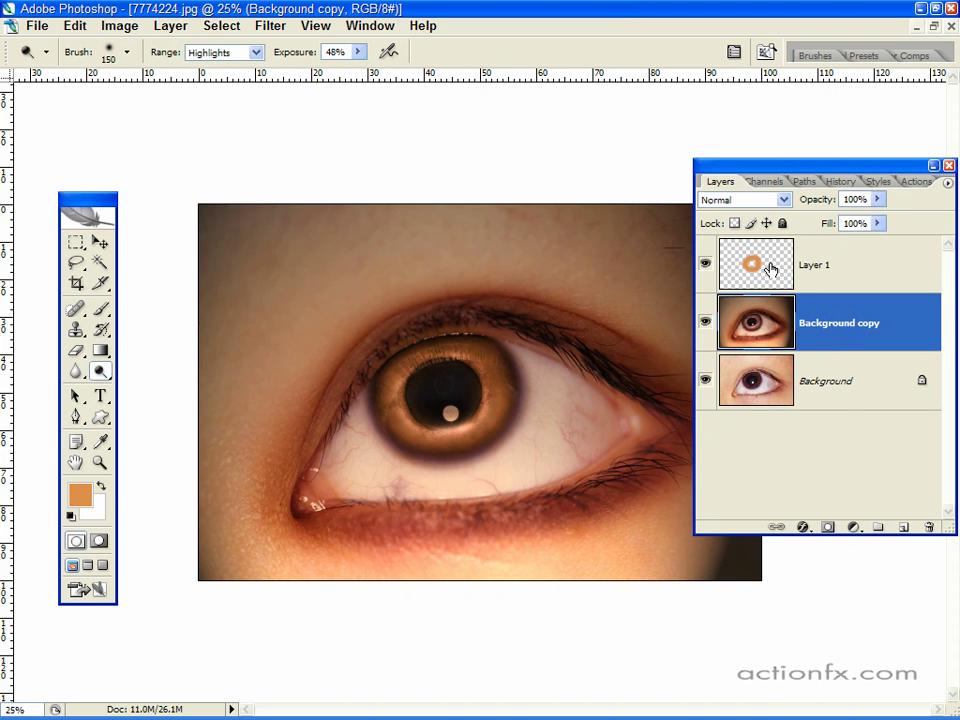
click(853, 528)
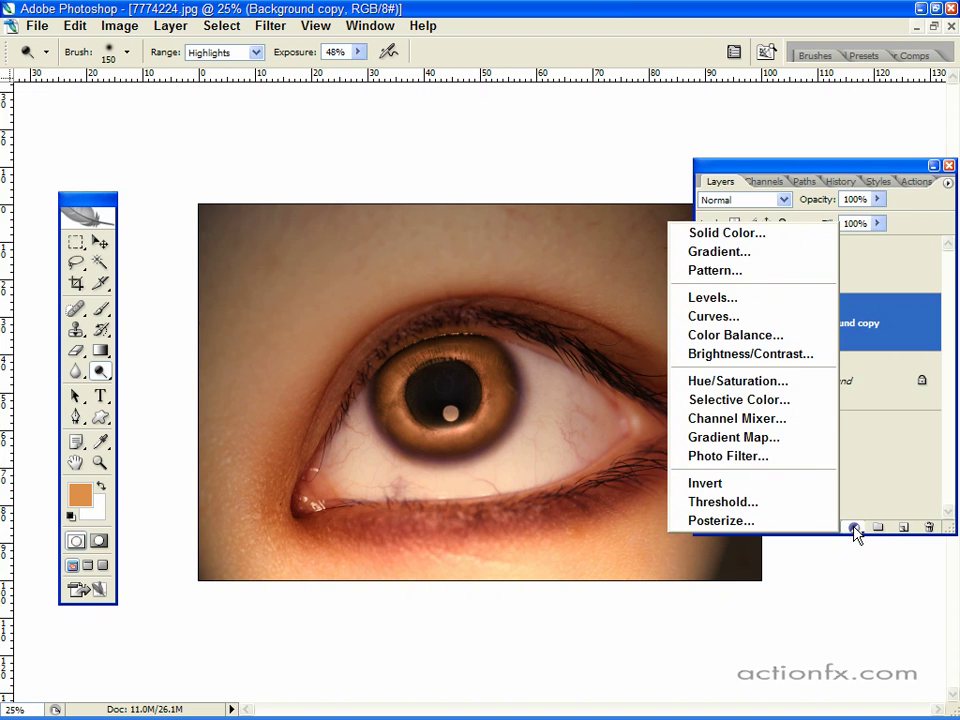
click(799, 392)
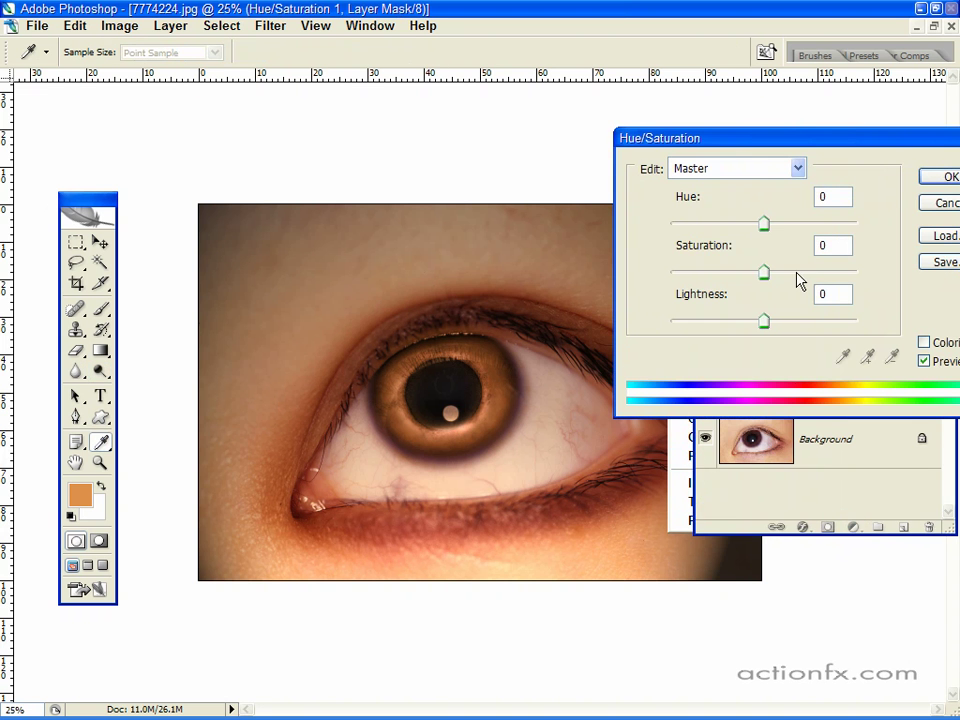
drag(763, 272, 706, 276)
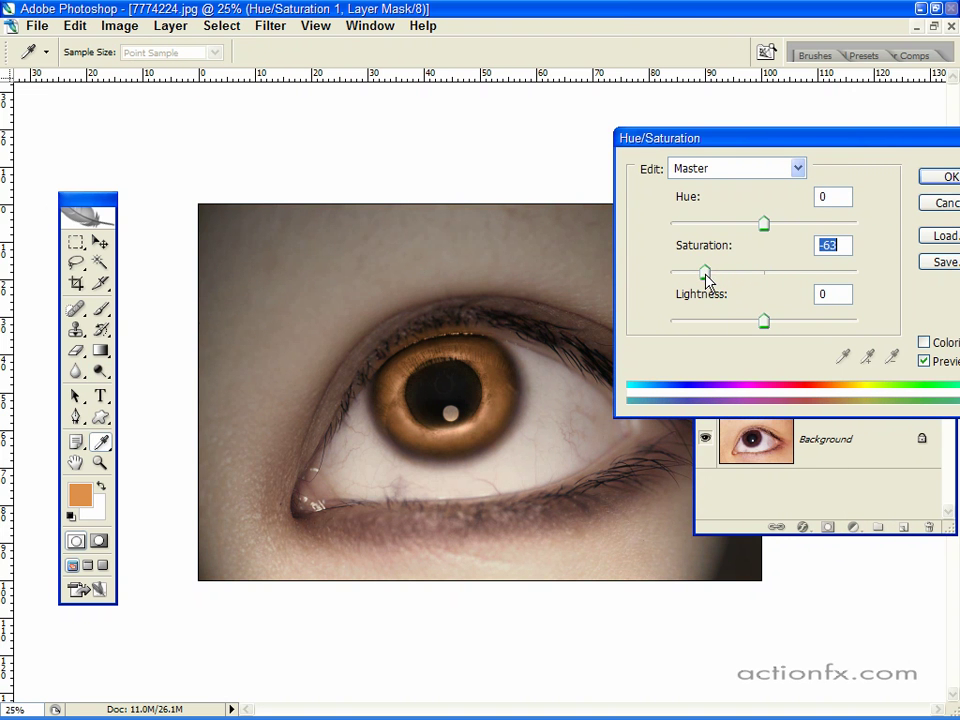
drag(707, 281, 712, 282)
drag(939, 145, 891, 141)
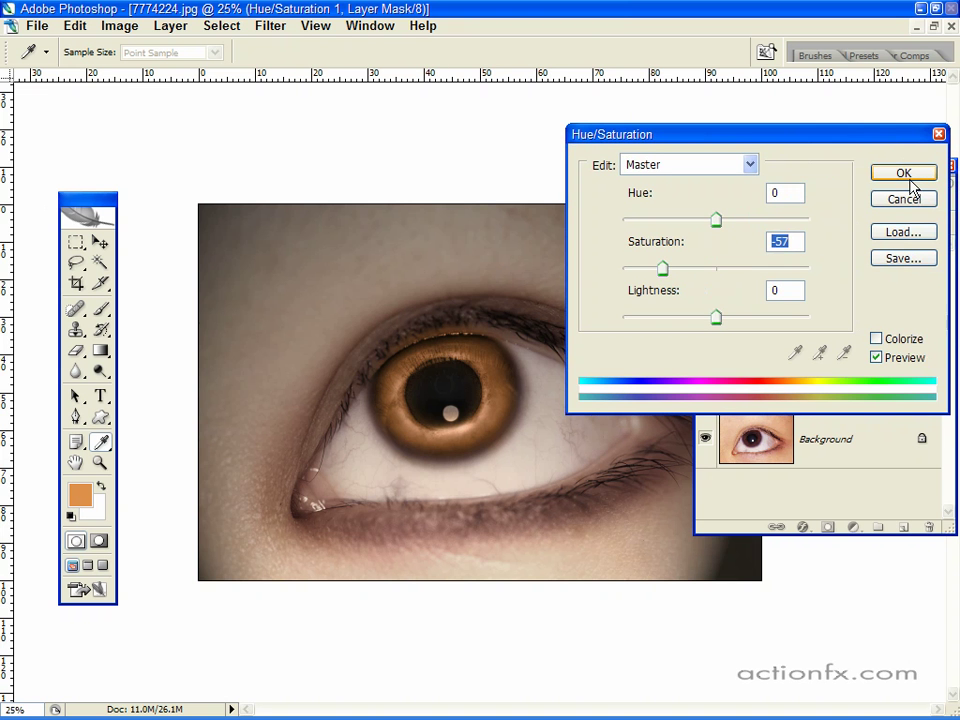
click(906, 176)
key(o)
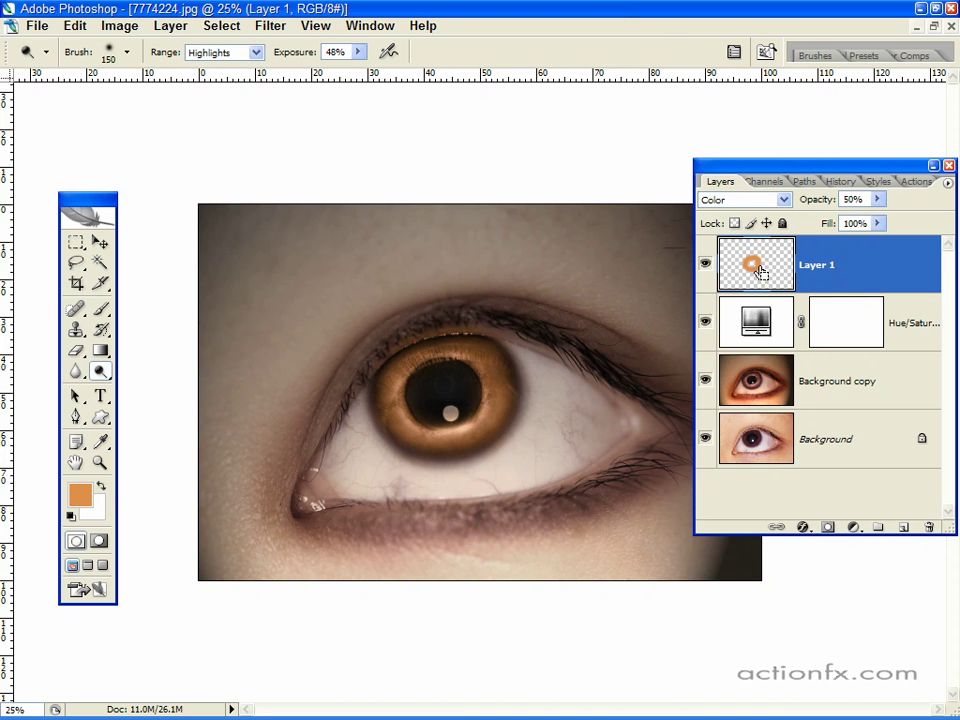
Load Layer 1's iris as a selection and add a Brightness/Contrast adjustment layer with Brightness -18 and Contrast about +16.
ctrl+click(757, 266)
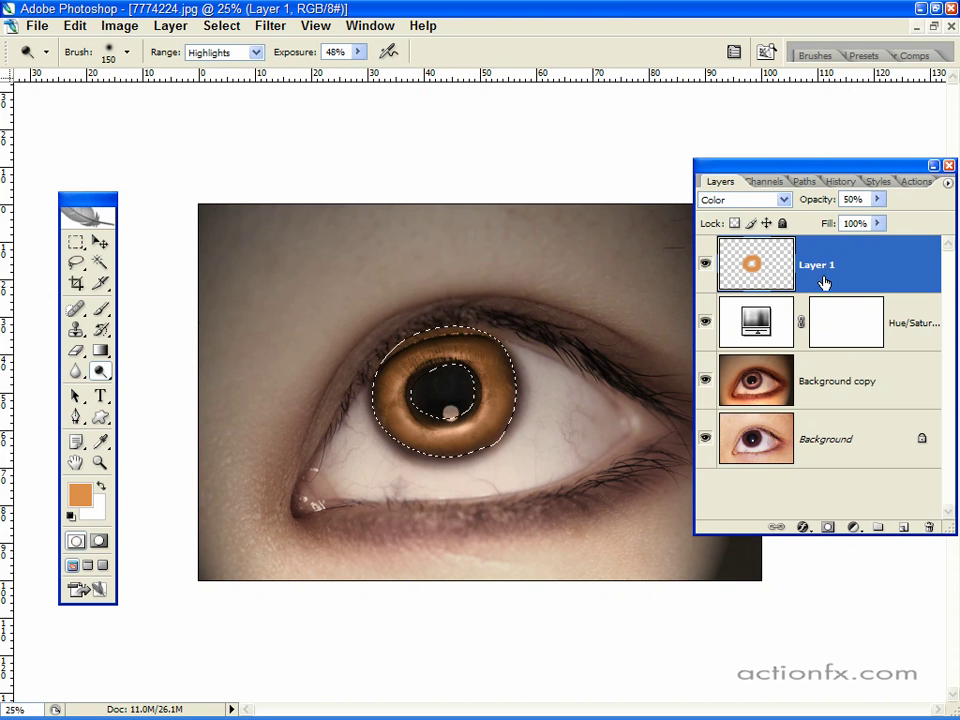
click(852, 528)
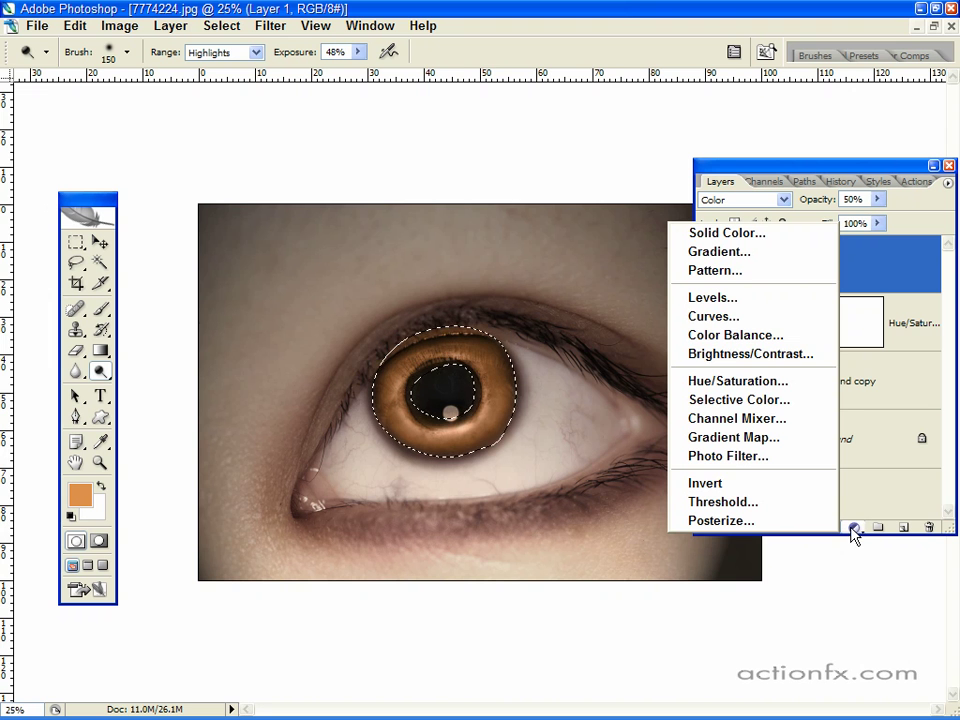
click(787, 360)
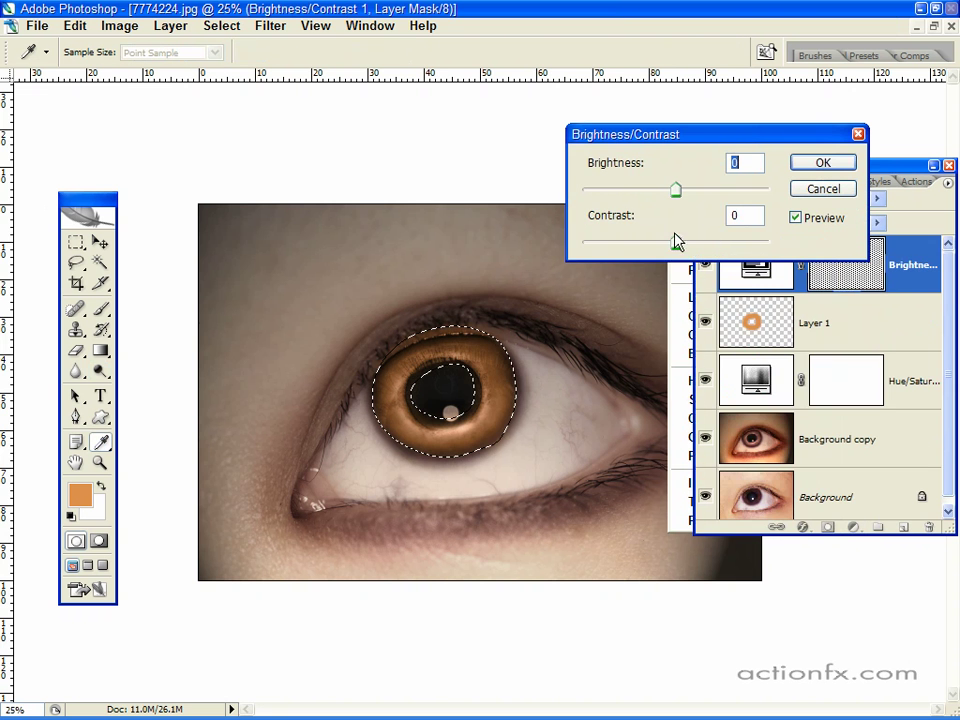
drag(675, 241, 714, 246)
drag(675, 191, 660, 195)
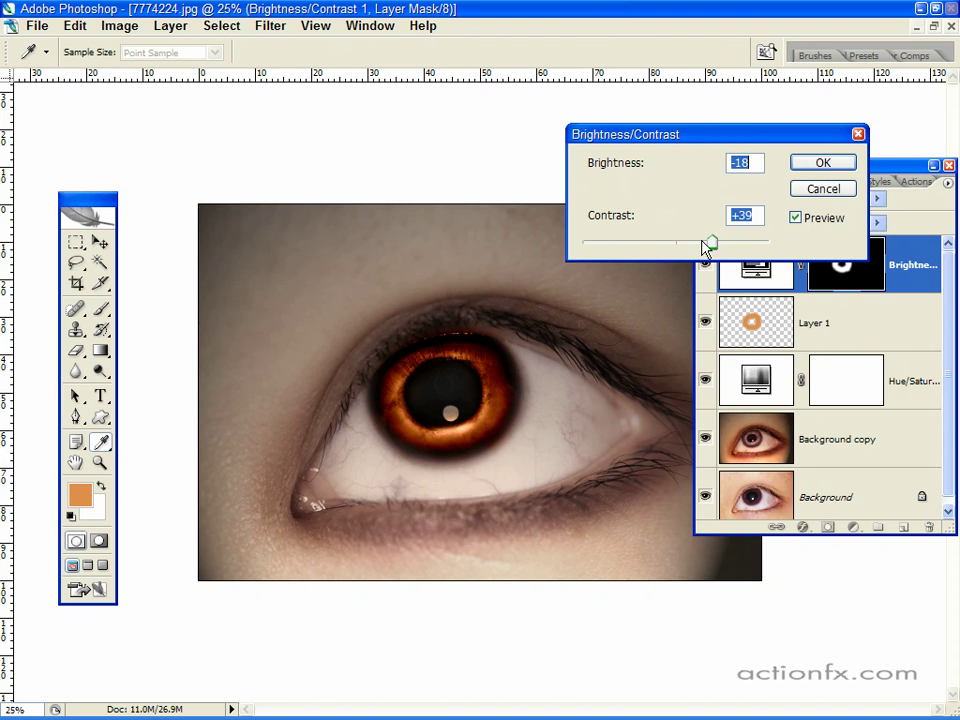
drag(711, 243, 692, 249)
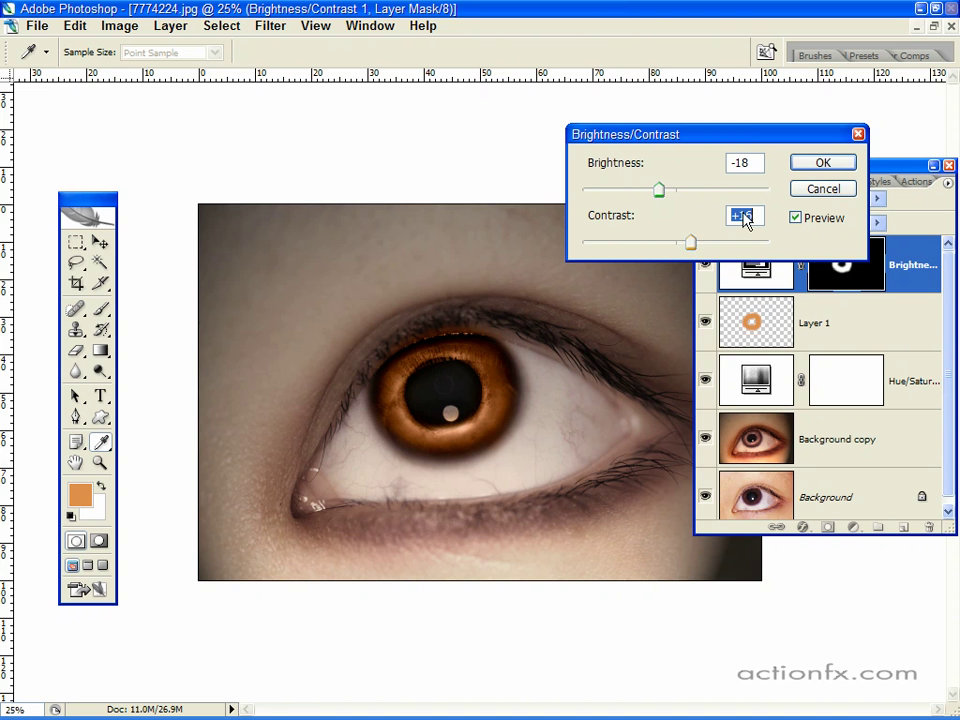
click(820, 163)
key(o)
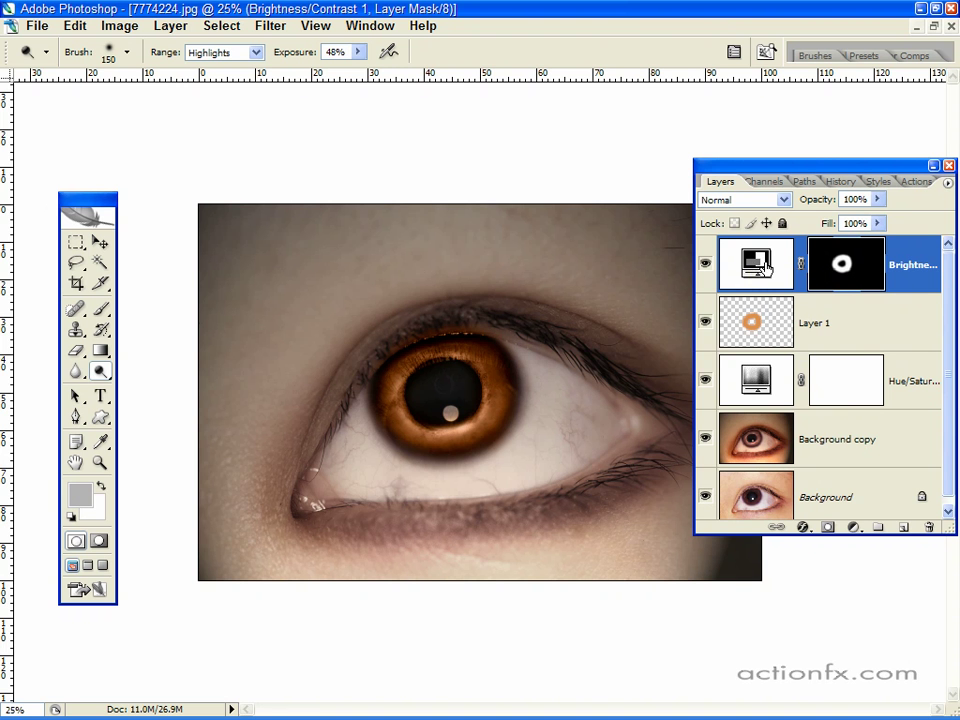
Load Layer 1's iris selection again and add a Hue/Saturation adjustment layer with Hue +7.
ctrl+click(750, 320)
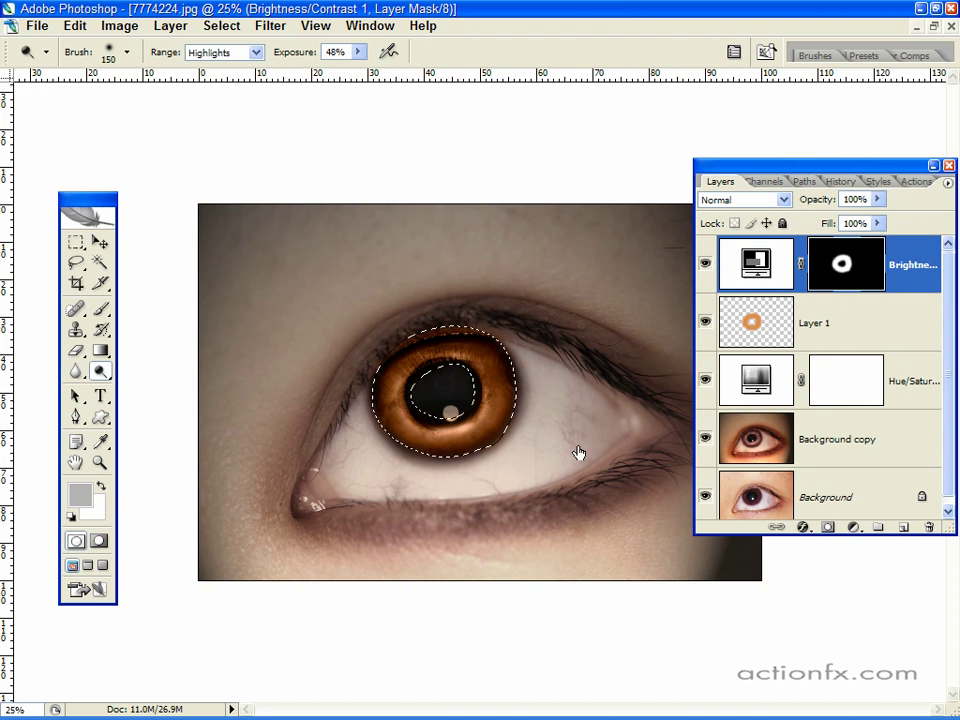
click(854, 528)
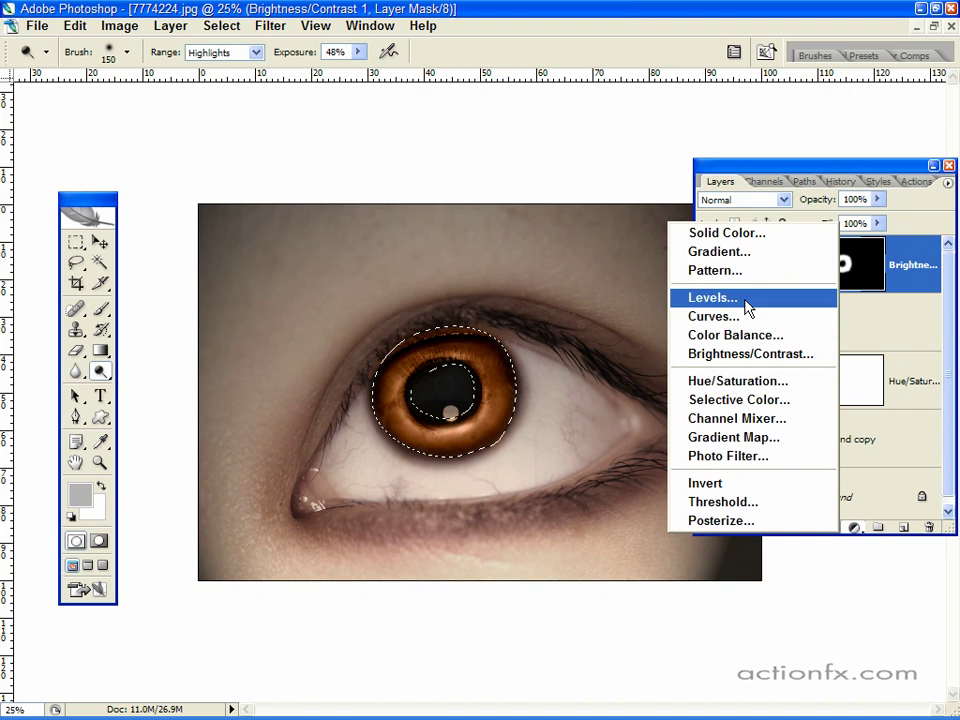
click(756, 384)
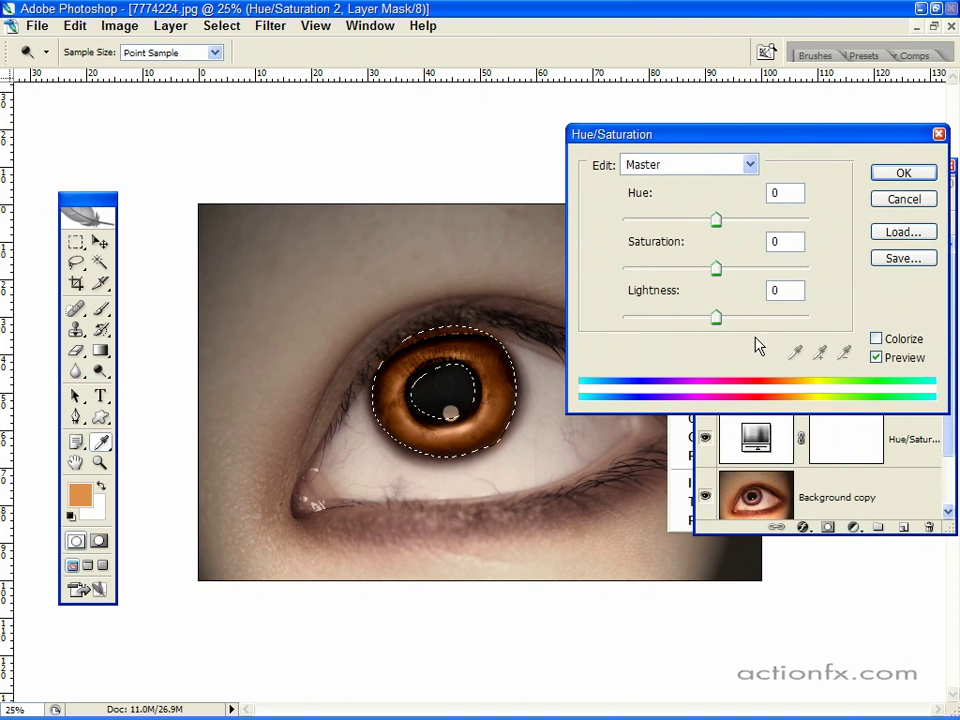
mouse_move(716, 219)
mouse_down()
mouse_move(805, 220)
mouse_move(673, 219)
mouse_move(723, 215)
mouse_up()
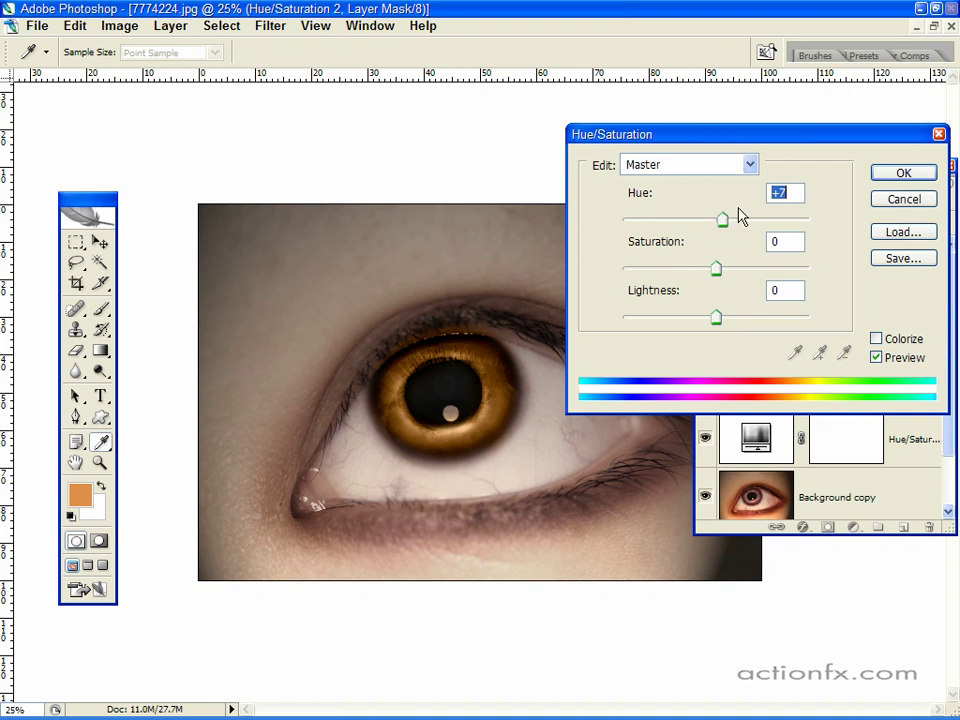
click(905, 173)
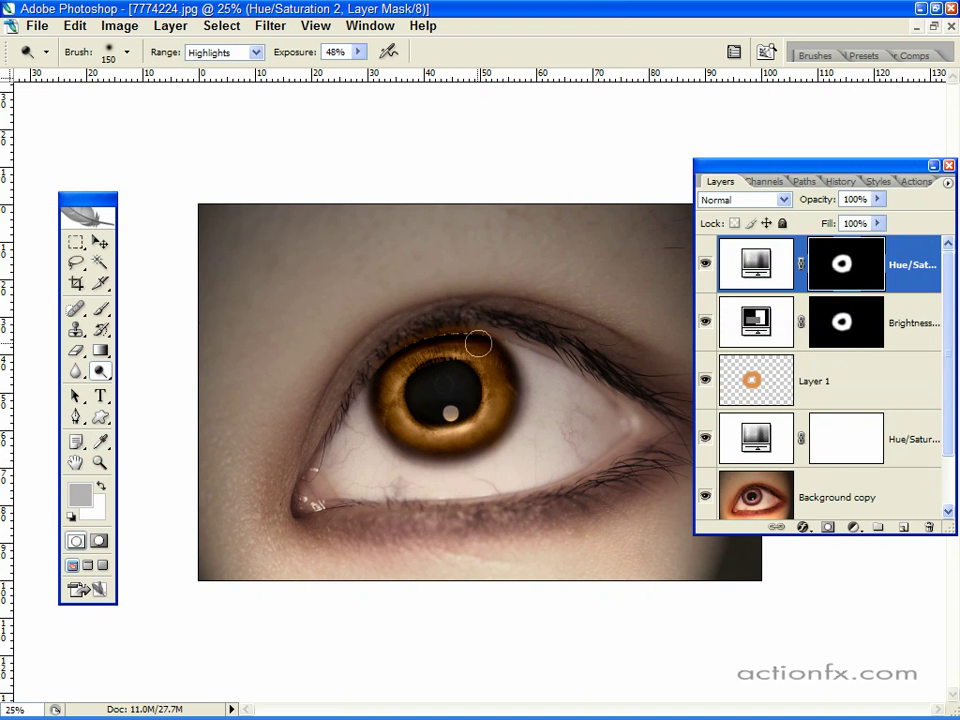
drag(459, 328, 401, 339)
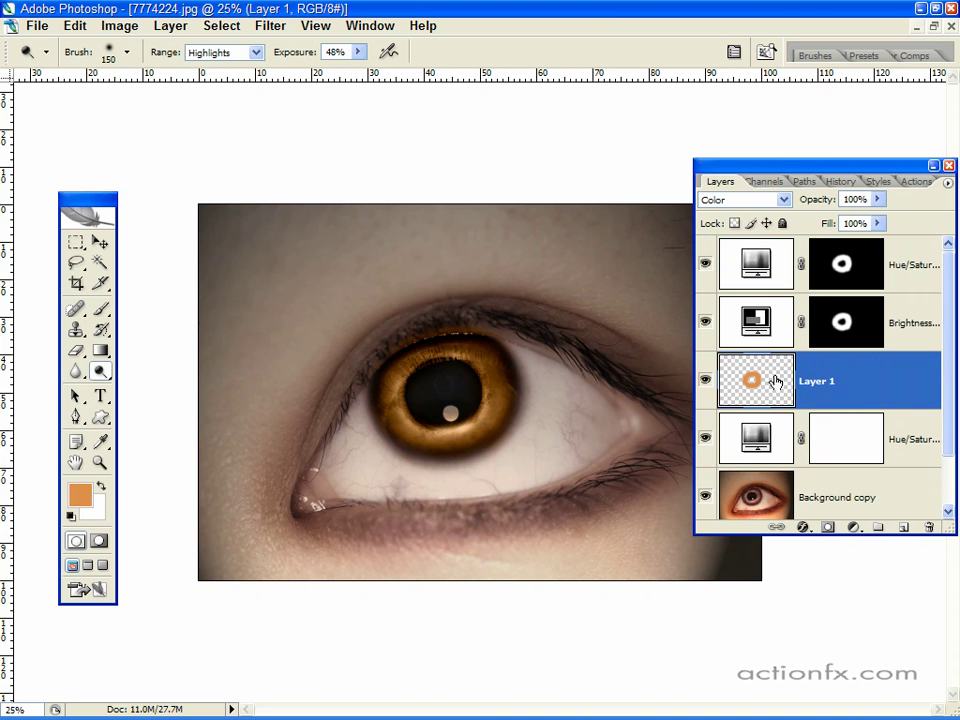
Set Layer 1 to 50% opacity and erase its orange spill along the upper eyelid using a size 80 Eraser at 82% opacity.
key(5)
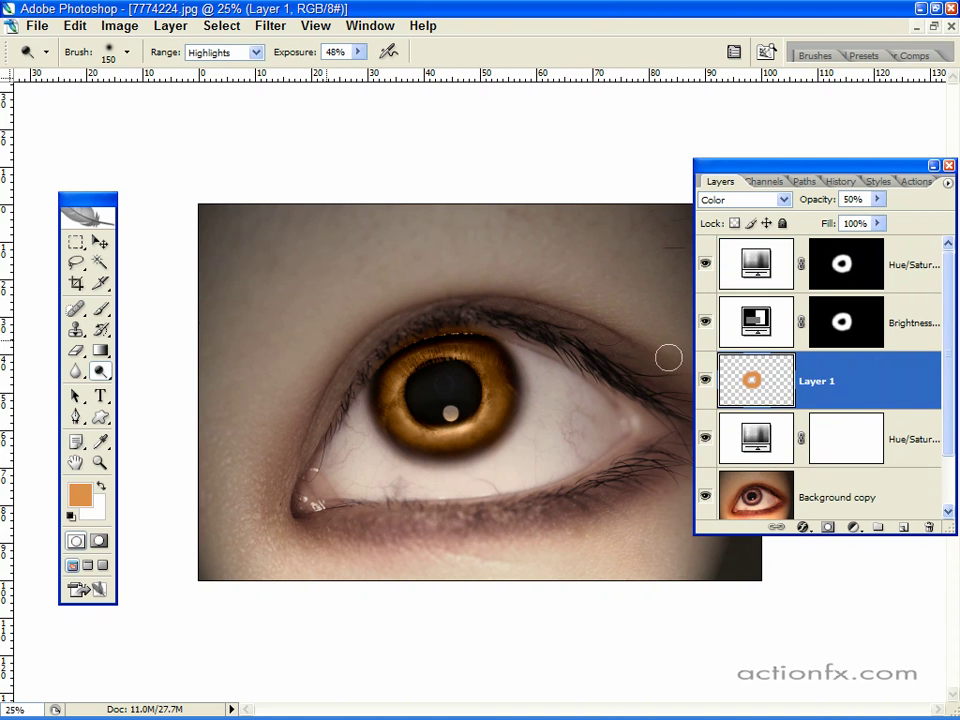
click(101, 310)
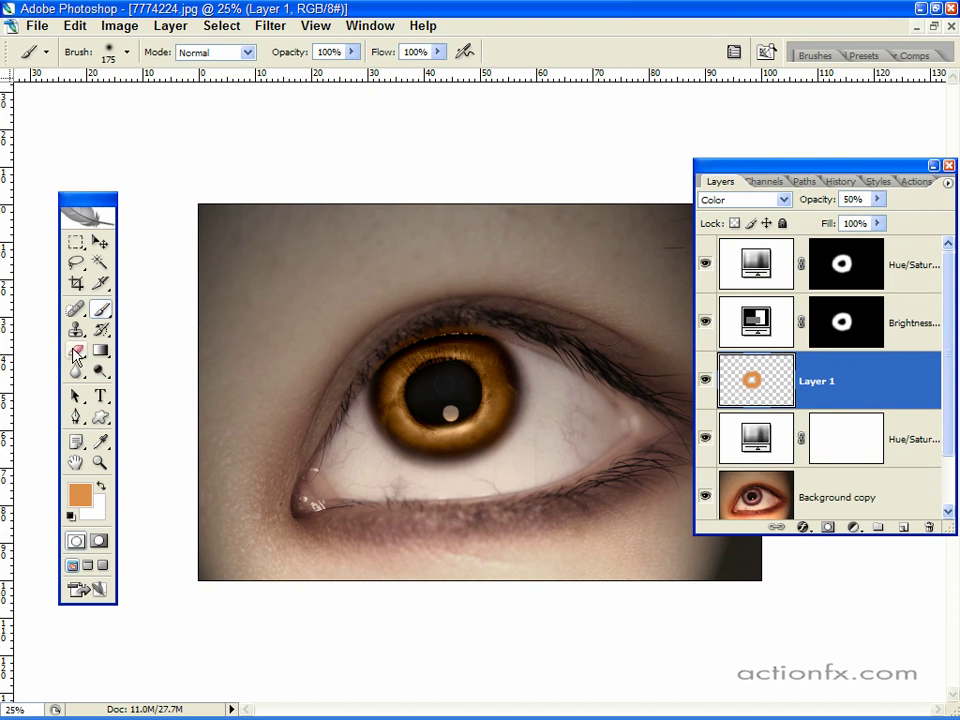
click(76, 352)
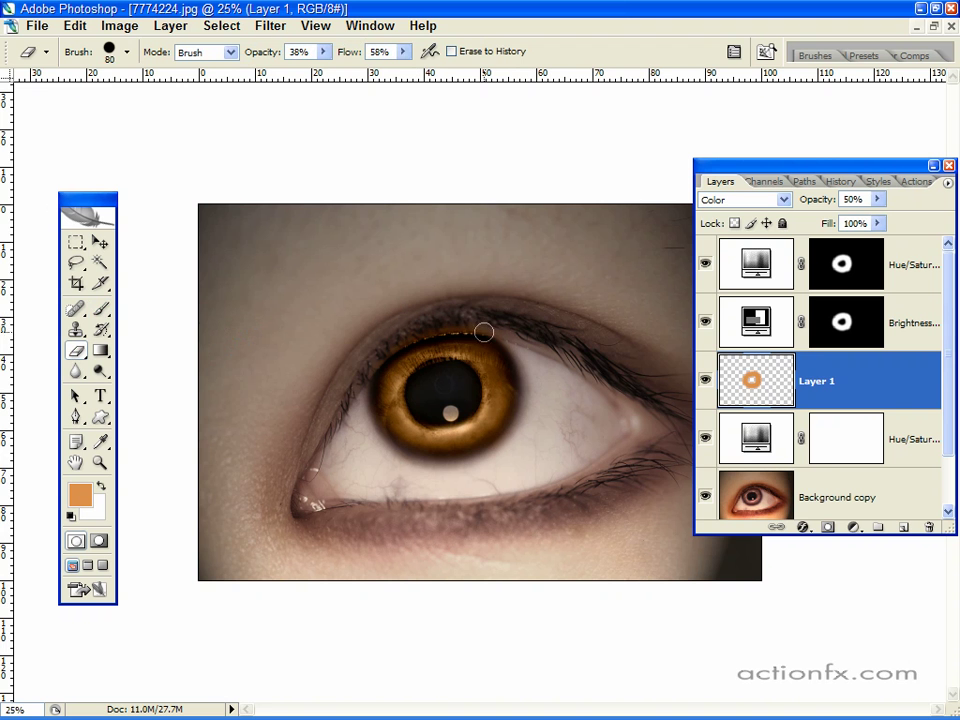
click(324, 52)
mouse_move(372, 71)
mouse_down()
mouse_move(382, 71)
mouse_move(368, 72)
mouse_up()
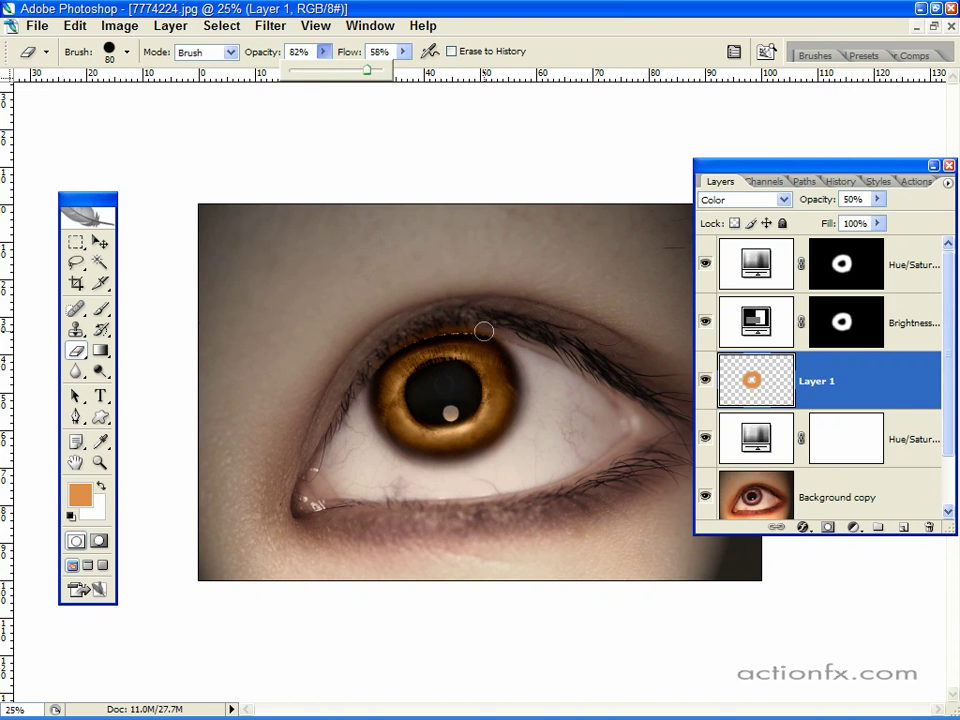
mouse_move(441, 329)
mouse_down()
mouse_move(388, 336)
mouse_move(420, 334)
mouse_move(377, 354)
mouse_move(388, 339)
mouse_move(429, 328)
mouse_move(504, 328)
mouse_up()
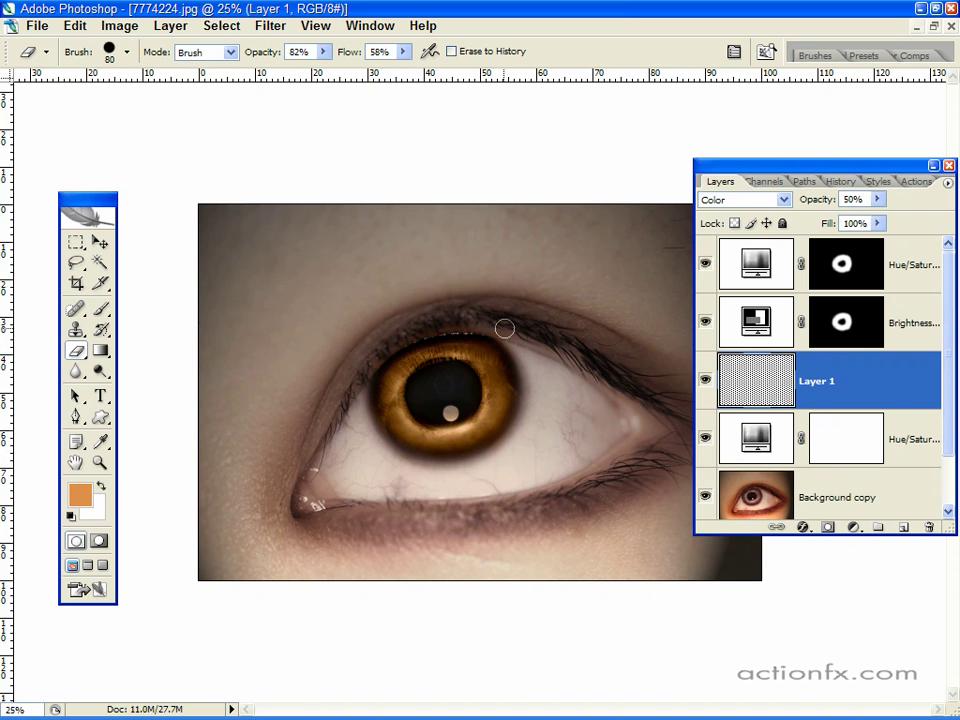
Expand the Layers palette, move it clear of the image, and inspect the finished eye close up and as a whole.
click(935, 166)
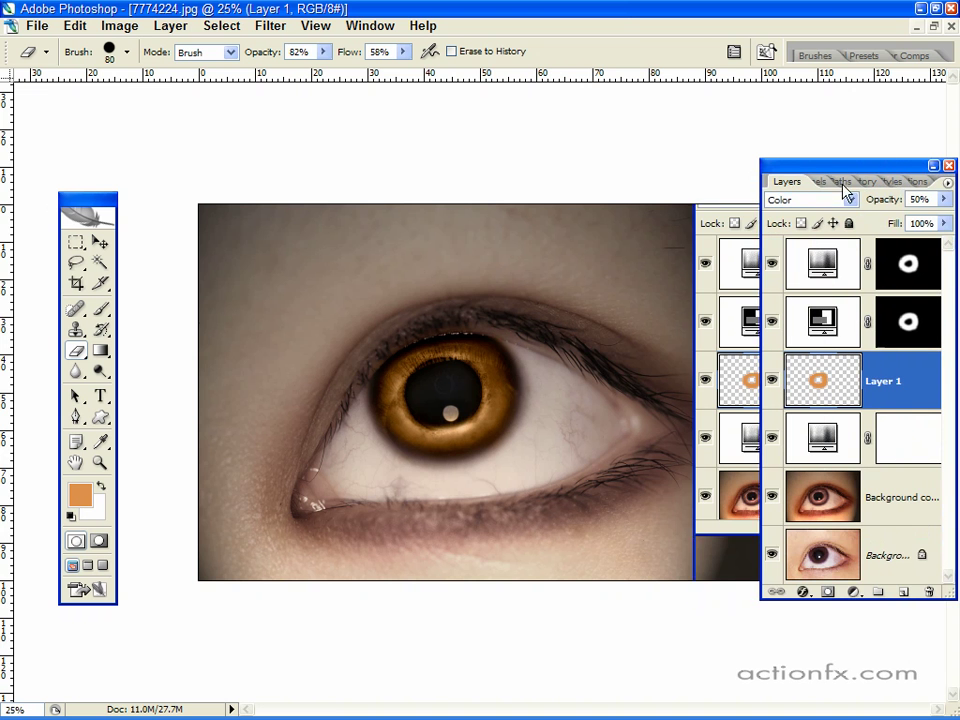
drag(841, 170, 920, 153)
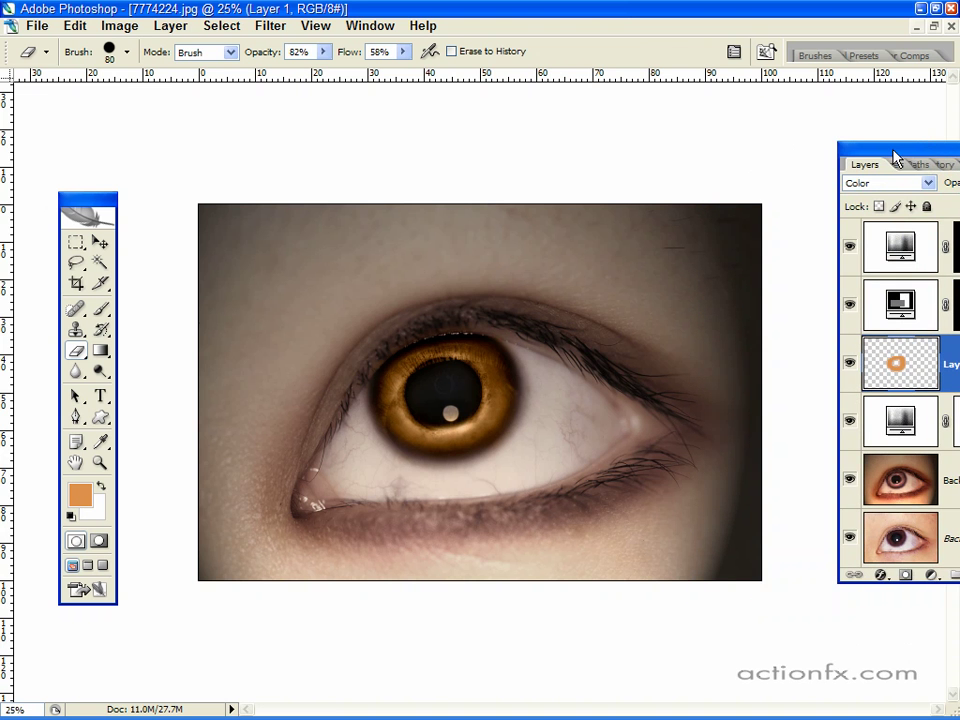
key(ctrl+plus)
key(ctrl+plus)
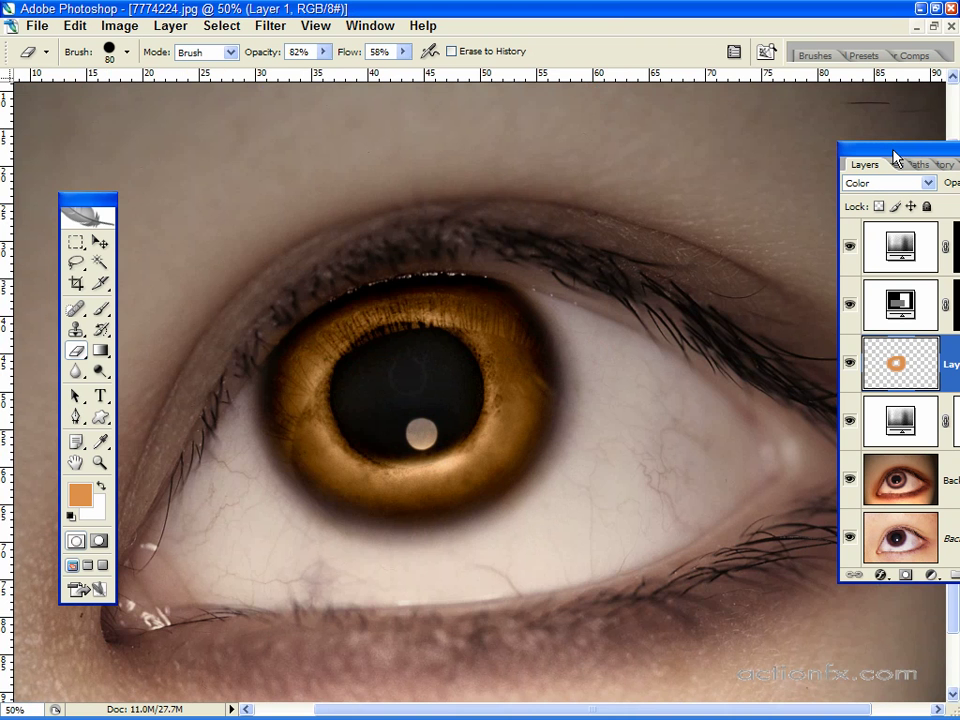
key(ctrl+minus)
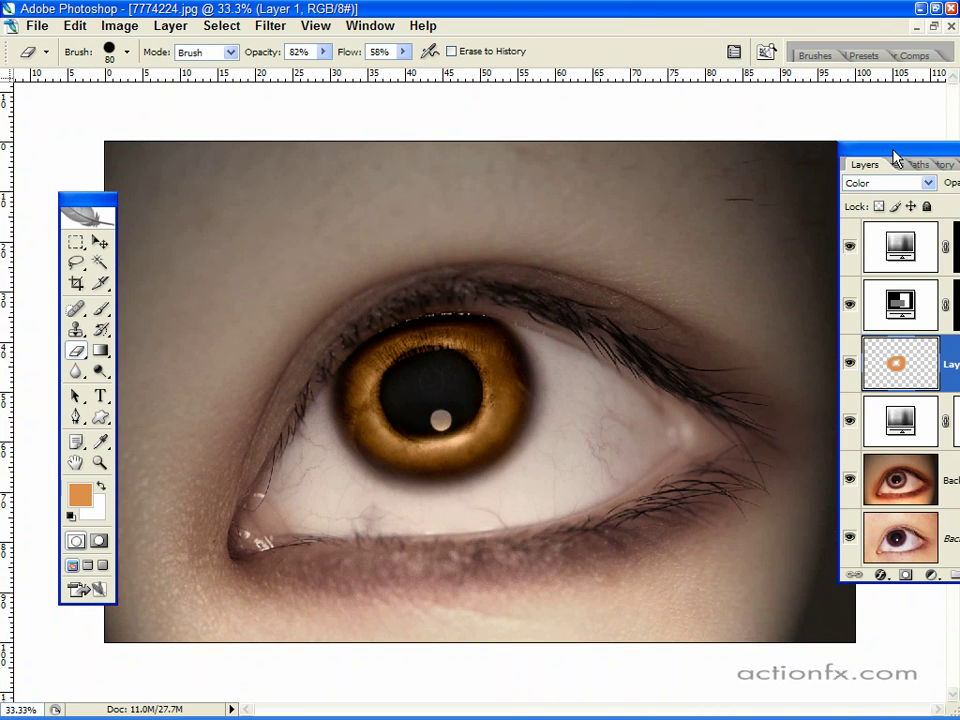
key(ctrl+minus)
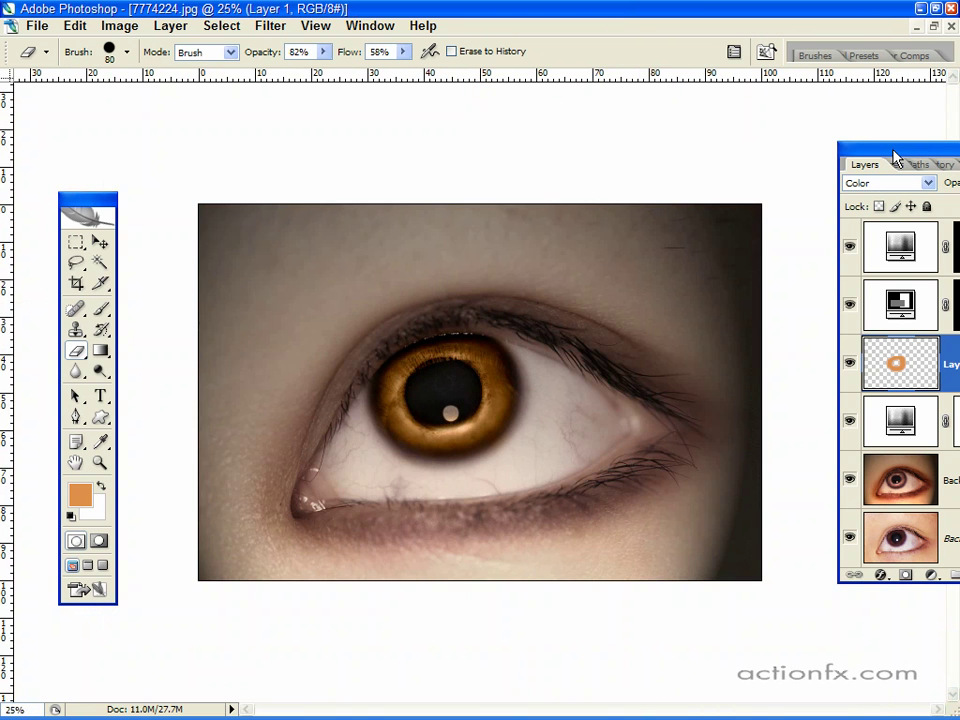